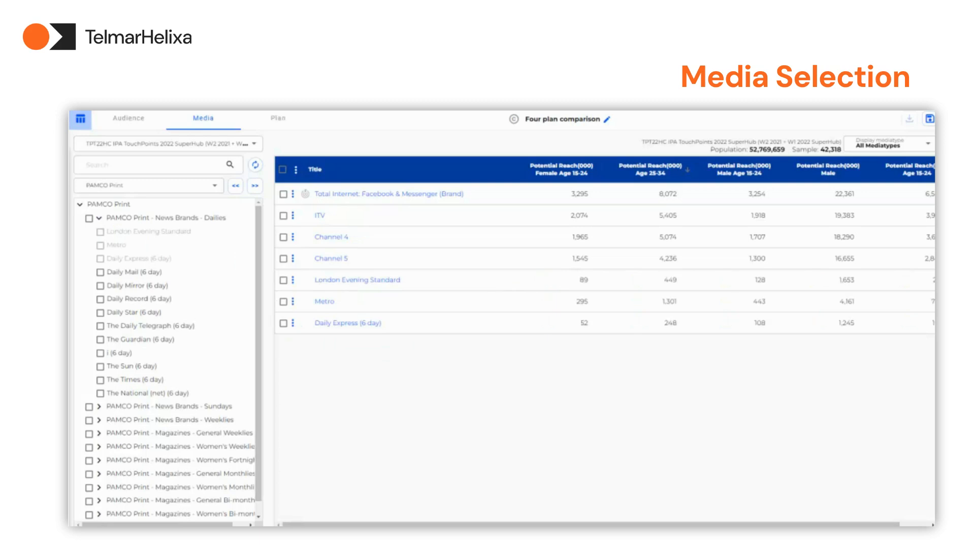
# Sort the media table by potential reach for Age 25-34 in descending order
pyautogui.click(688, 173)
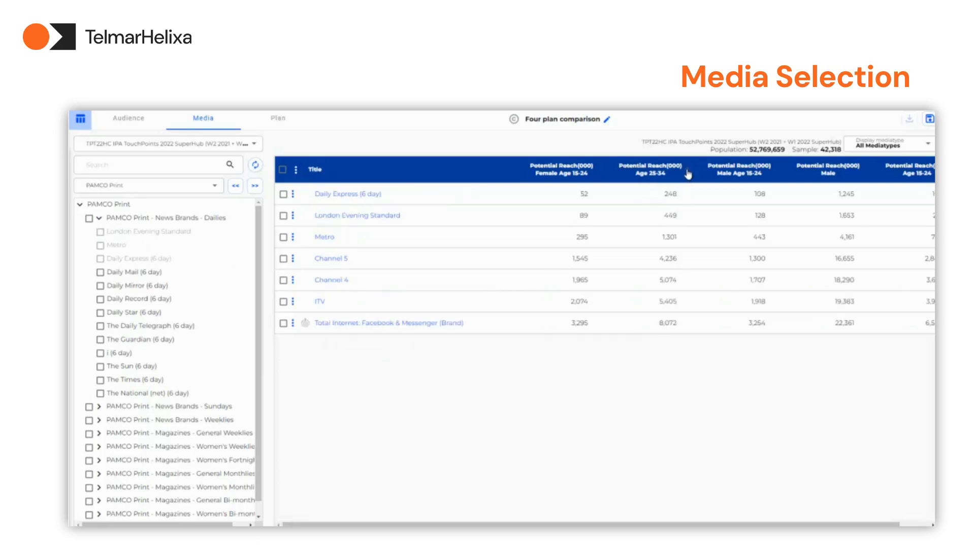
pyautogui.click(688, 173)
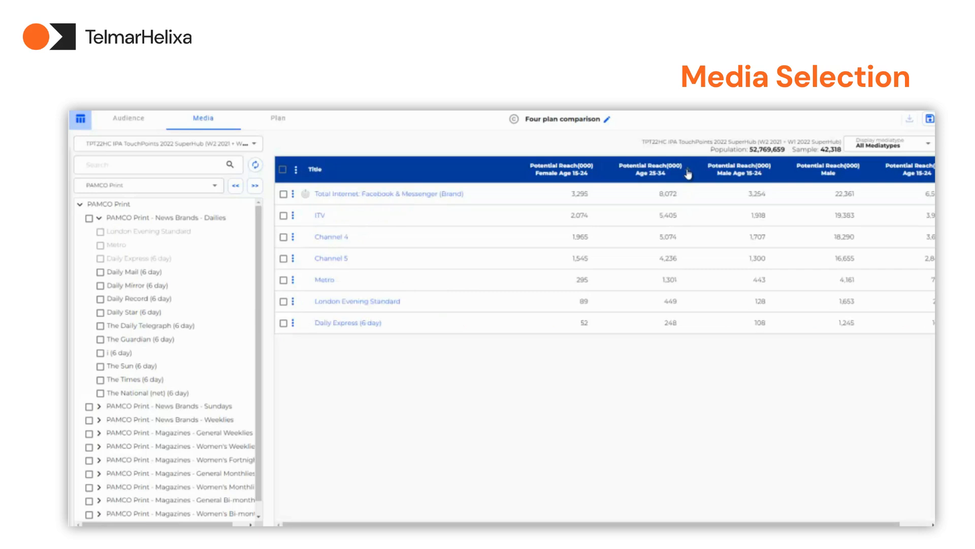
# Filter the media table by media type, showing only TV and afterwards only PAMCO Print Vehicles
pyautogui.click(917, 146)
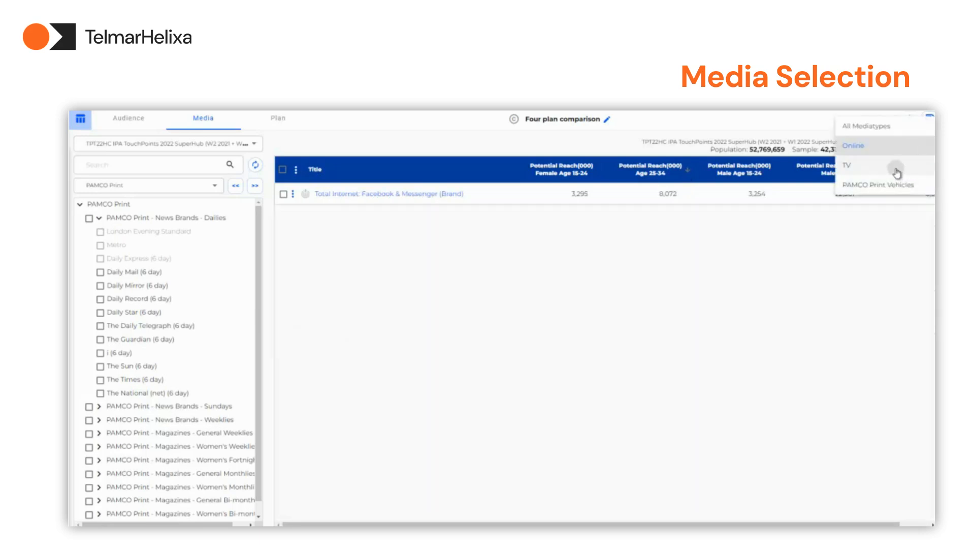
pyautogui.click(895, 167)
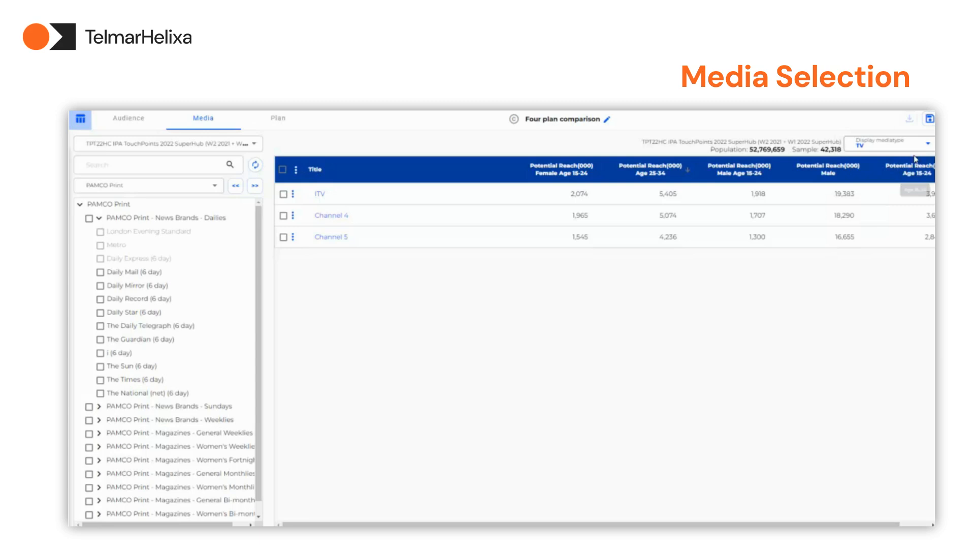
pyautogui.click(925, 145)
pyautogui.click(889, 209)
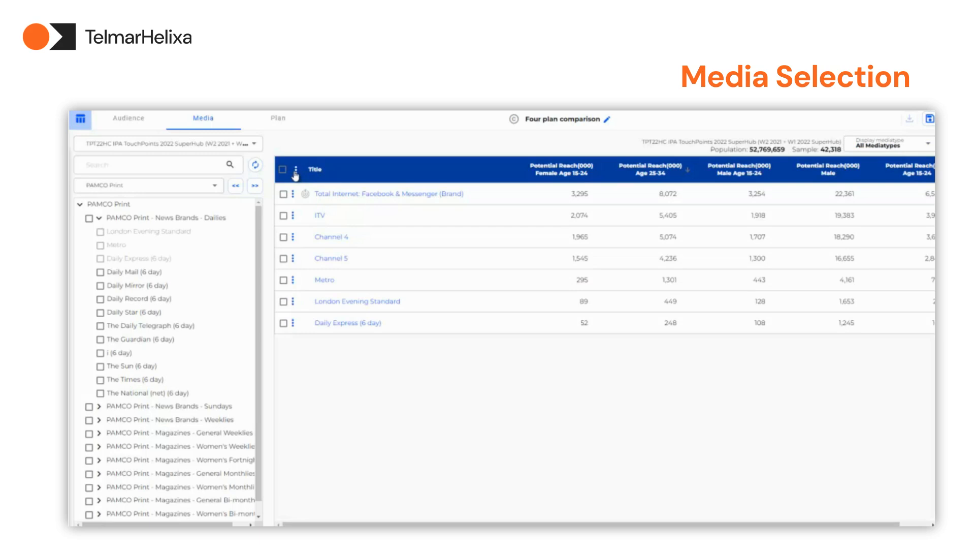
# Save ITV, Channel 4 and Channel 5 as custom media named "Top TV Stations" in My Drive
pyautogui.click(296, 171)
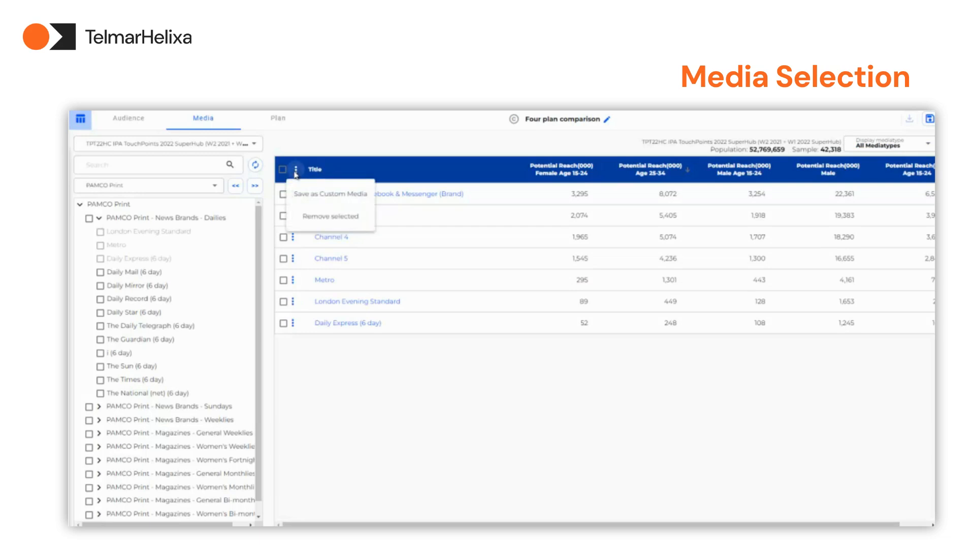
pyautogui.click(305, 196)
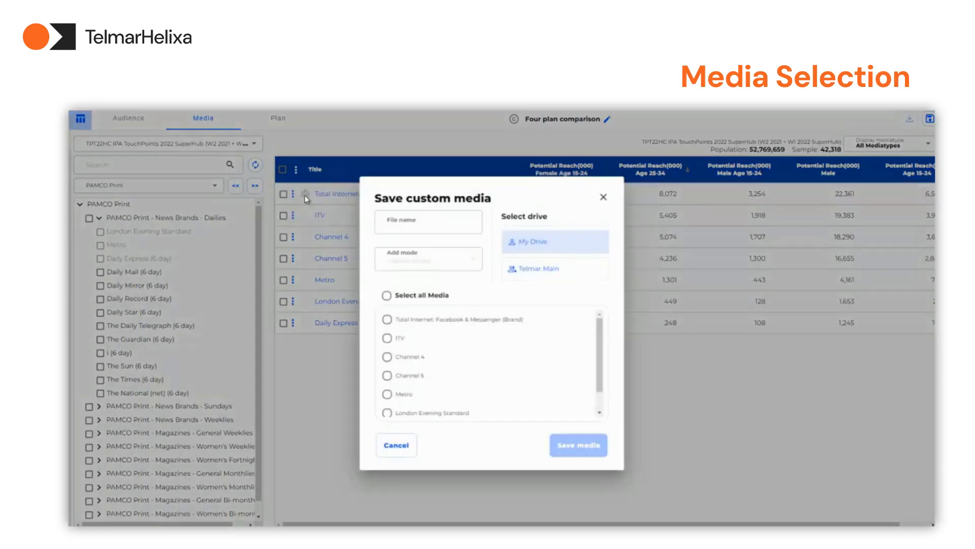
pyautogui.click(387, 338)
pyautogui.click(387, 356)
pyautogui.click(387, 375)
pyautogui.click(411, 225)
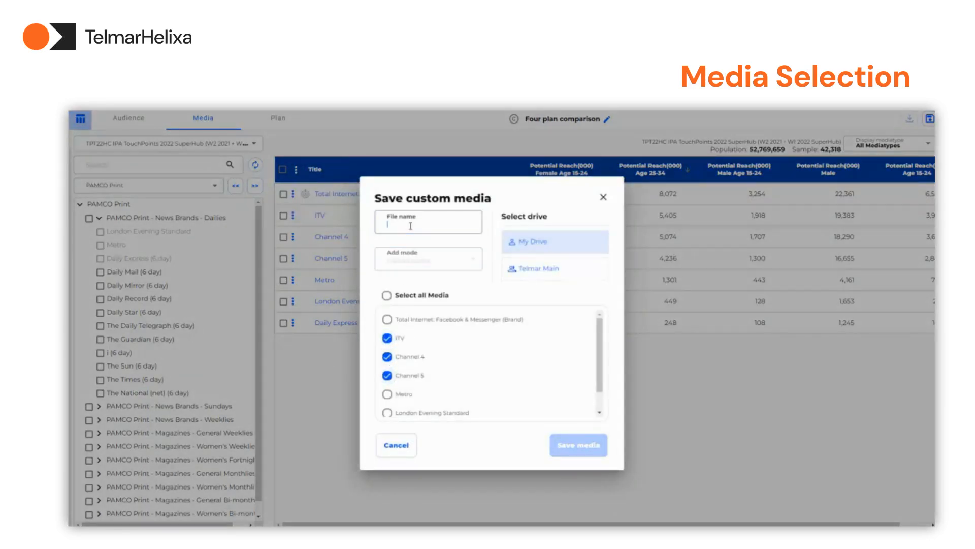
pyautogui.write('Top TV Stations')
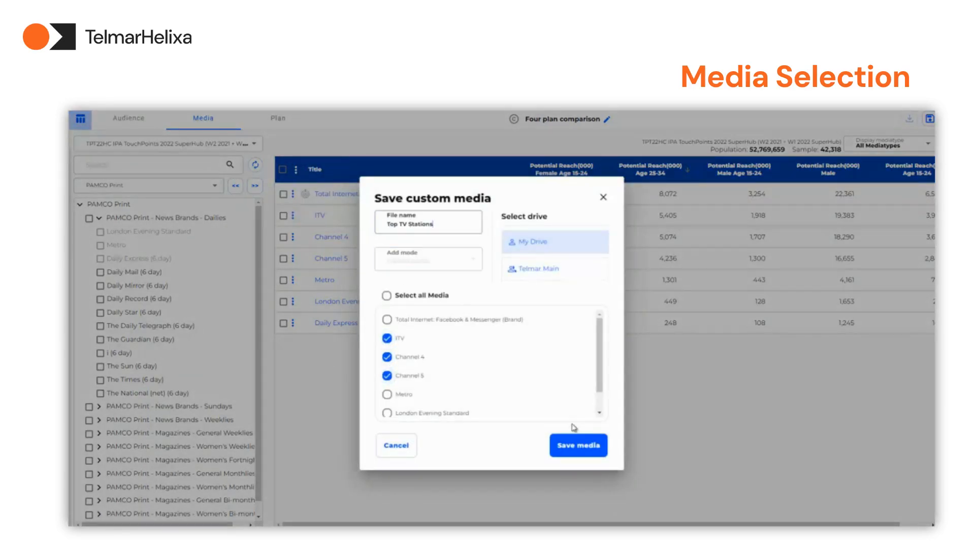
pyautogui.click(574, 445)
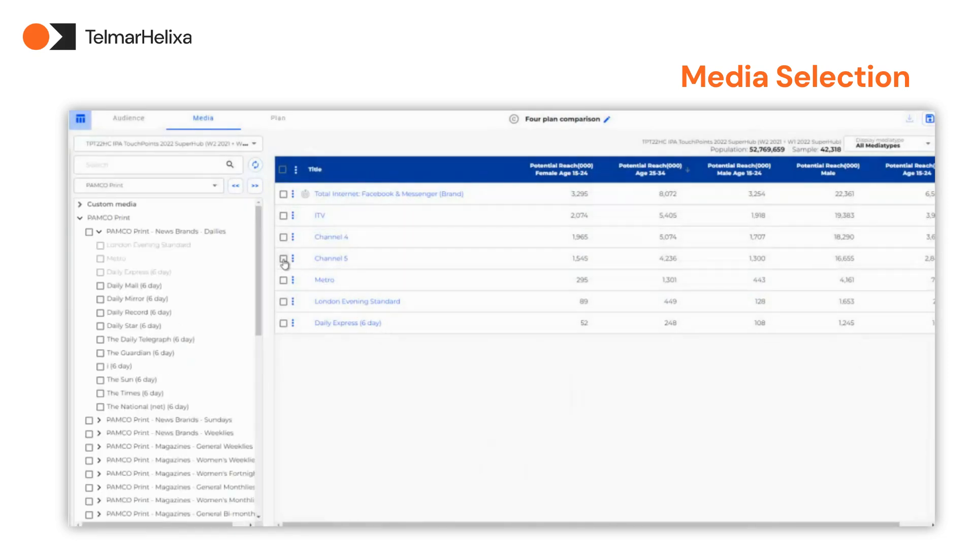
# Remove London Evening Standard and Daily Express (6 day) from the media table
pyautogui.click(283, 301)
pyautogui.click(284, 323)
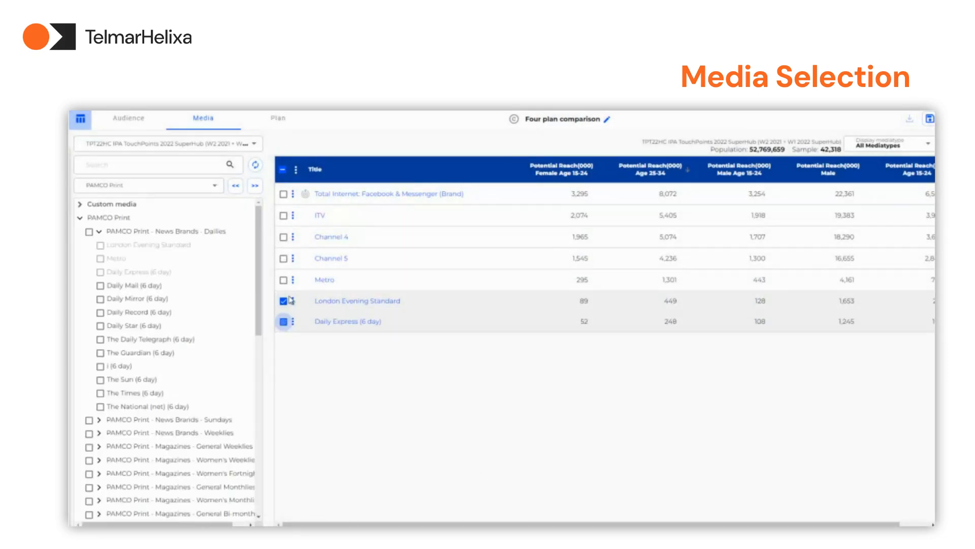
pyautogui.click(296, 169)
pyautogui.click(310, 218)
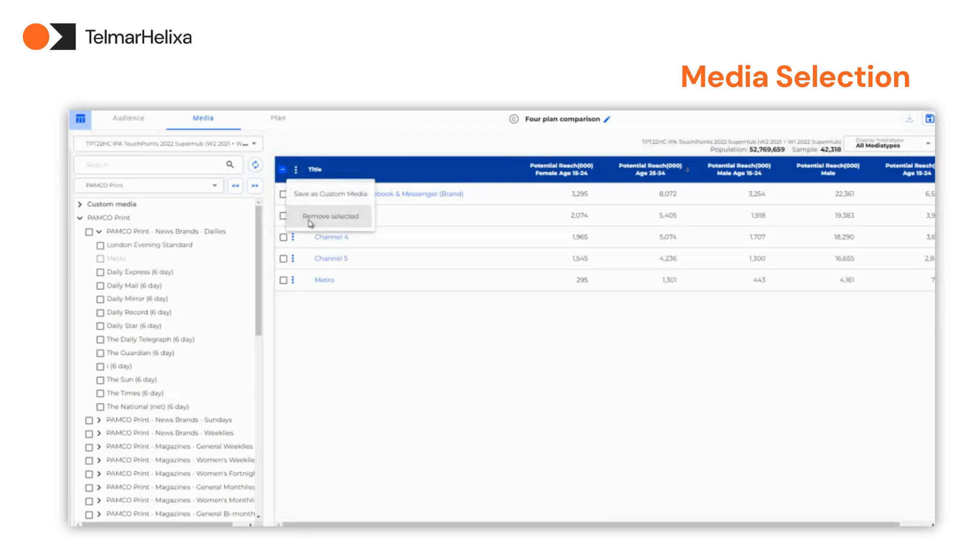
pyautogui.moveTo(306, 197)
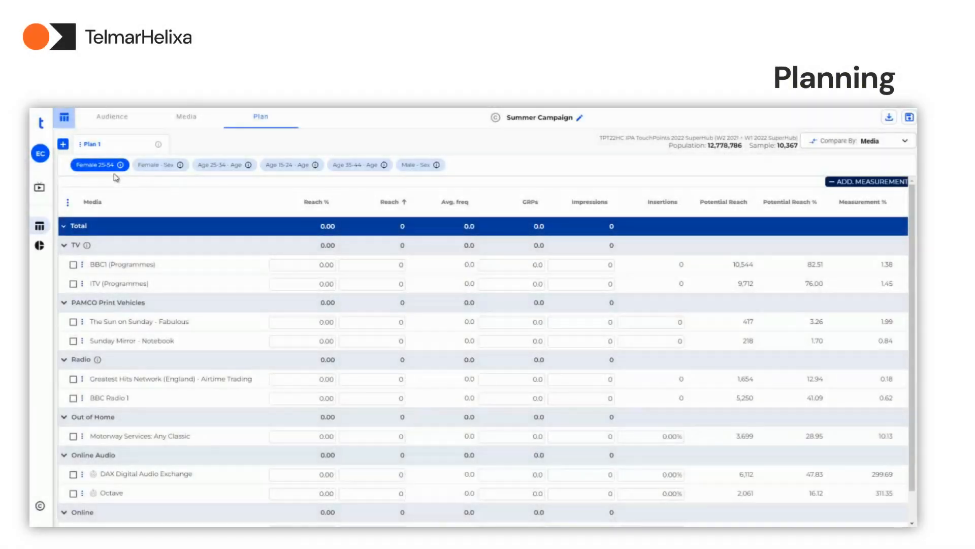
# Add a second plan to the Summer Campaign and rename Plan 1 as "Original"
pyautogui.click(63, 145)
pyautogui.click(80, 146)
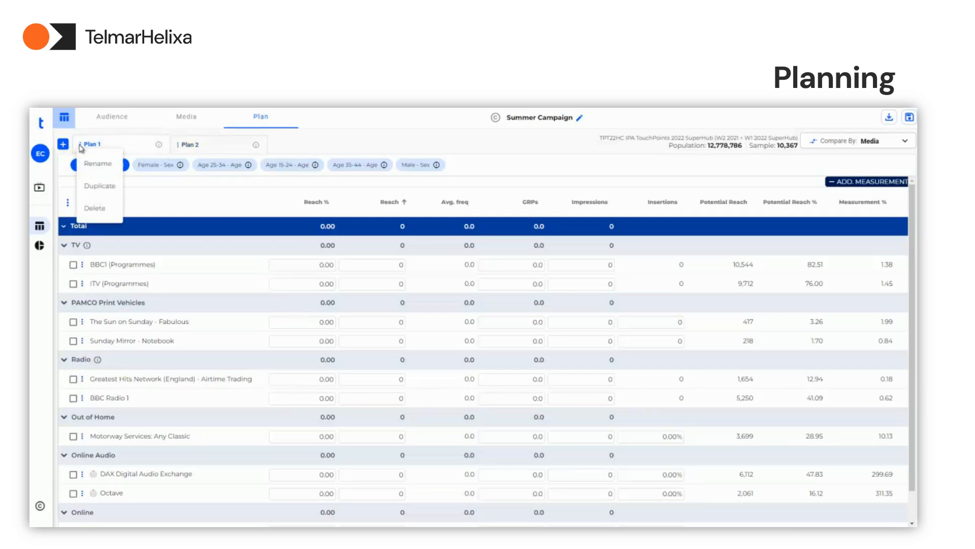
pyautogui.click(85, 164)
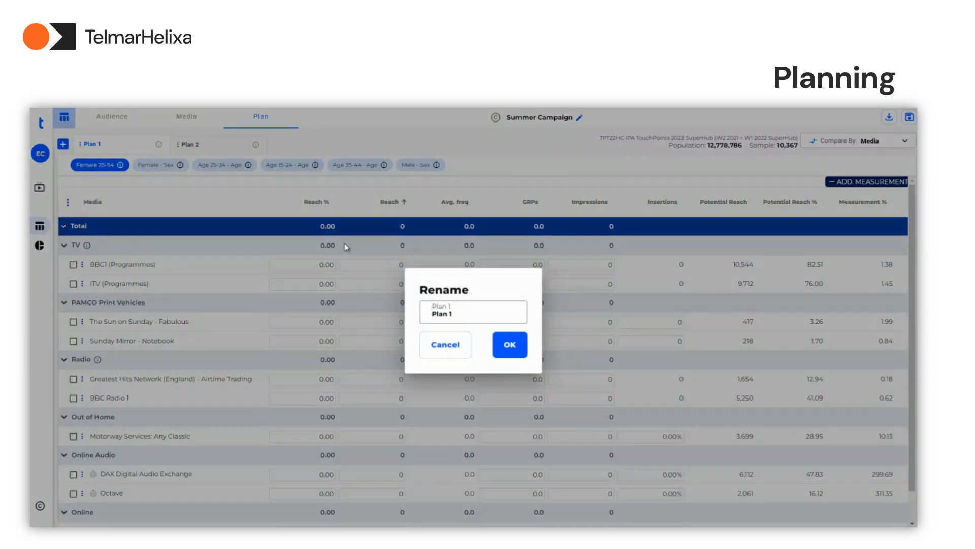
pyautogui.moveTo(454, 314); pyautogui.dragTo(413, 315)
pyautogui.write('Original')
pyautogui.click(510, 344)
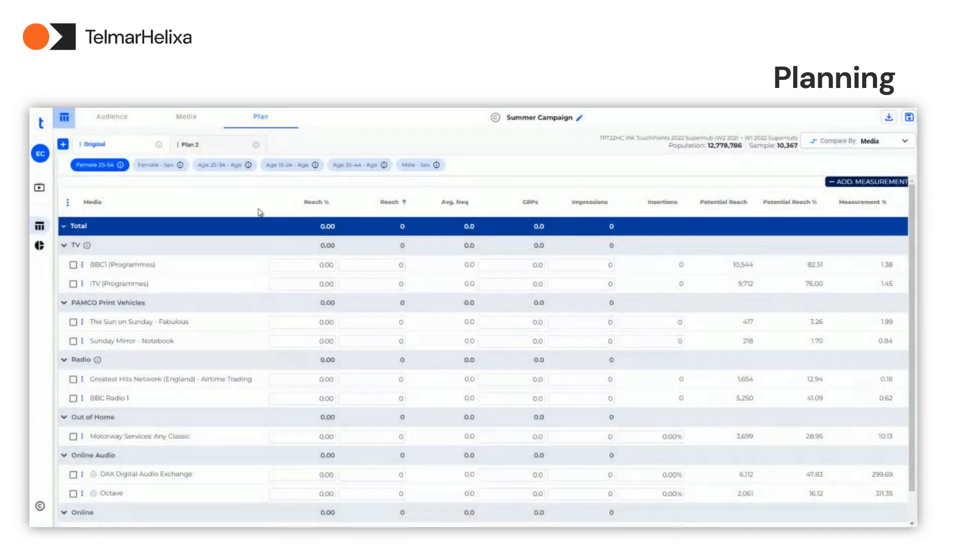
# Rename Plan 2 as "Reduced Budget"
pyautogui.click(178, 145)
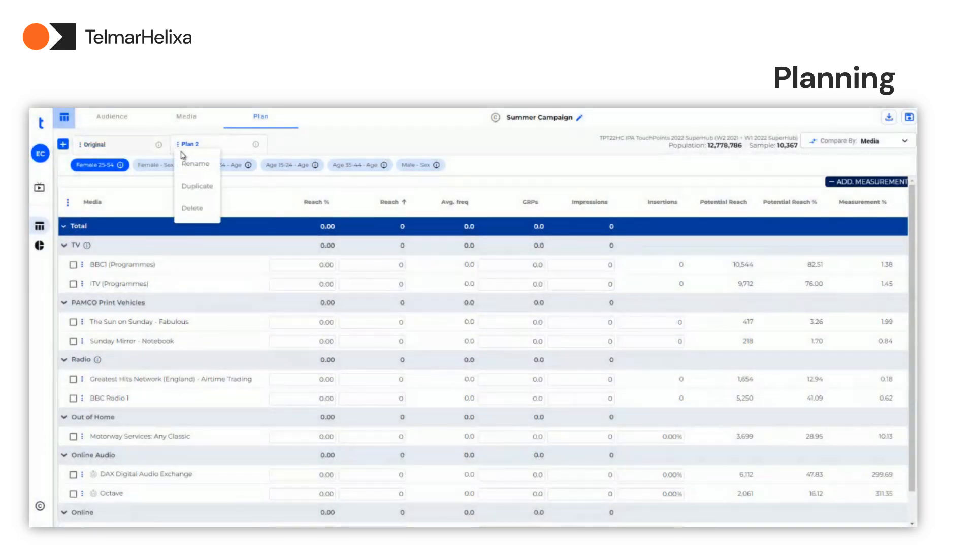
pyautogui.click(189, 162)
pyautogui.write('Reduced Budget')
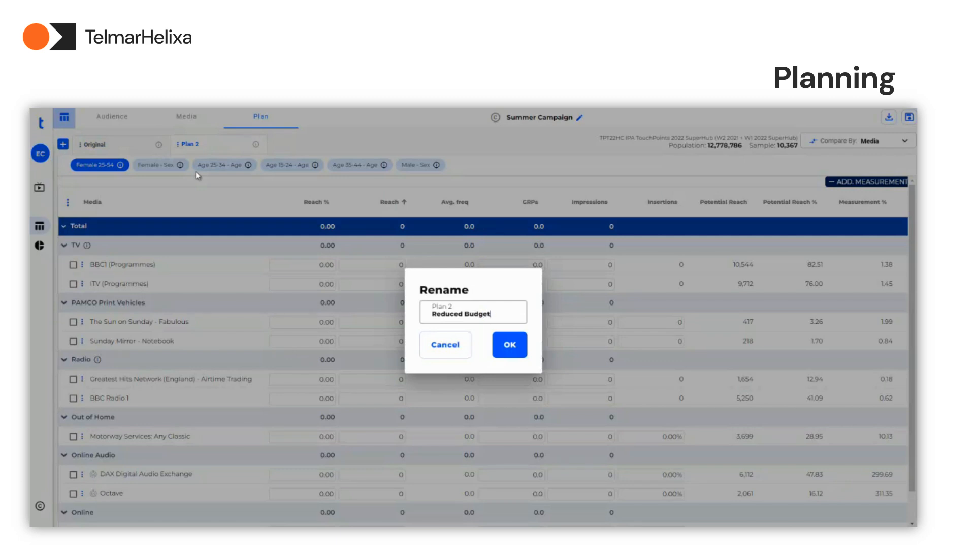
pyautogui.click(508, 345)
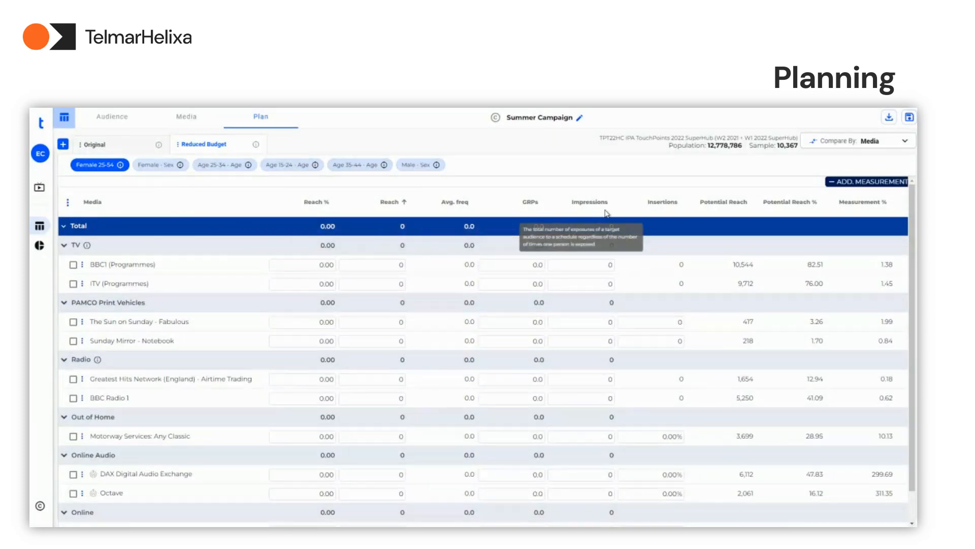
# Add the Eff. Reach and Effective Reach % columns to the plan table, leaving out Unique Reach and Unique Reach %
pyautogui.click(68, 203)
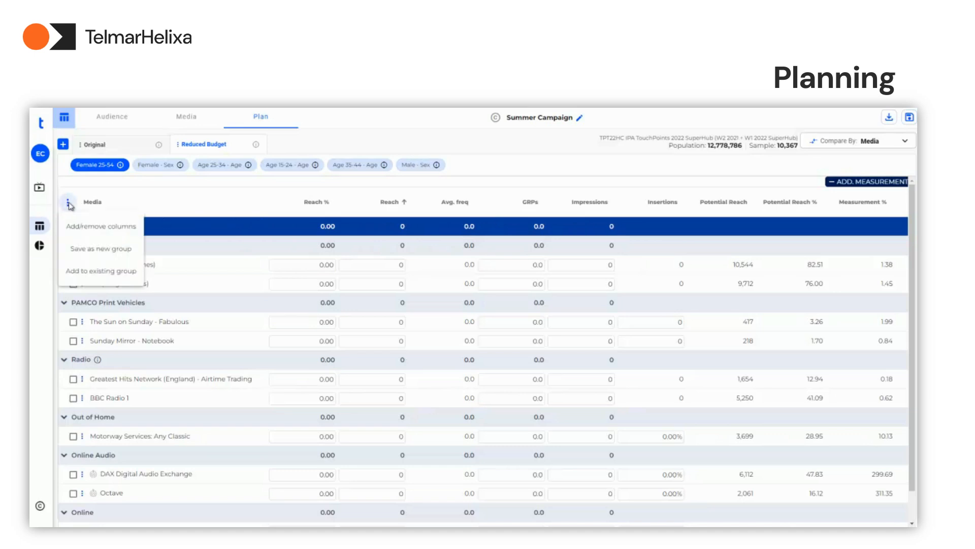
pyautogui.click(83, 228)
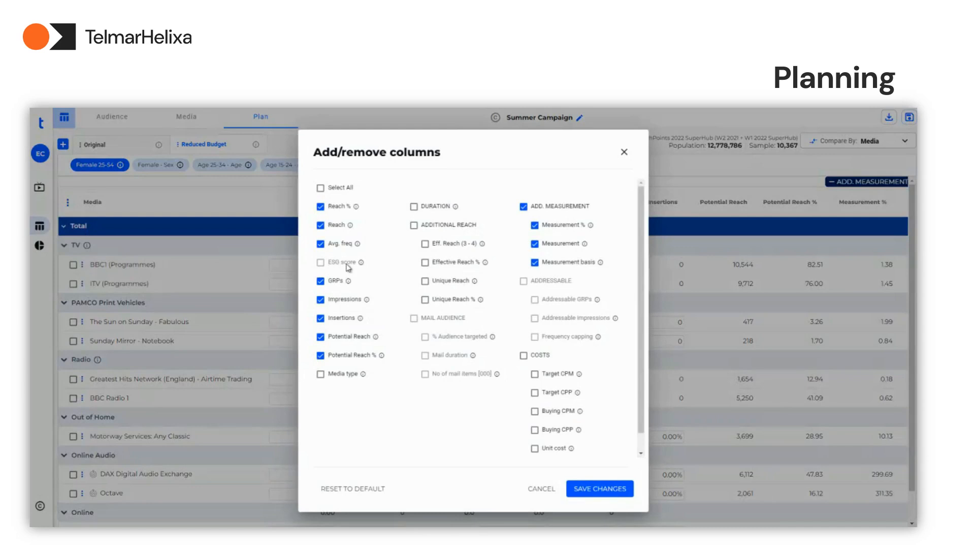
pyautogui.click(414, 226)
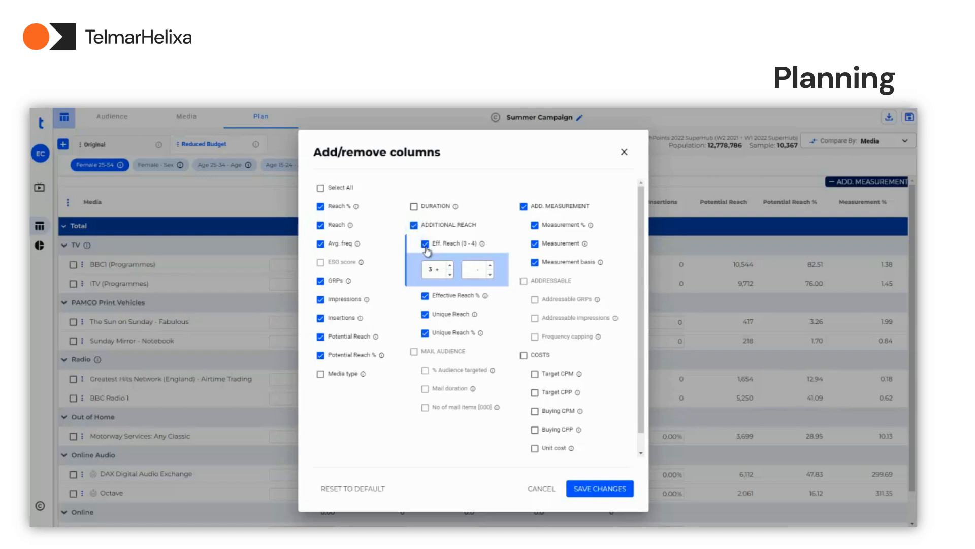
pyautogui.click(425, 314)
pyautogui.click(425, 333)
pyautogui.click(579, 489)
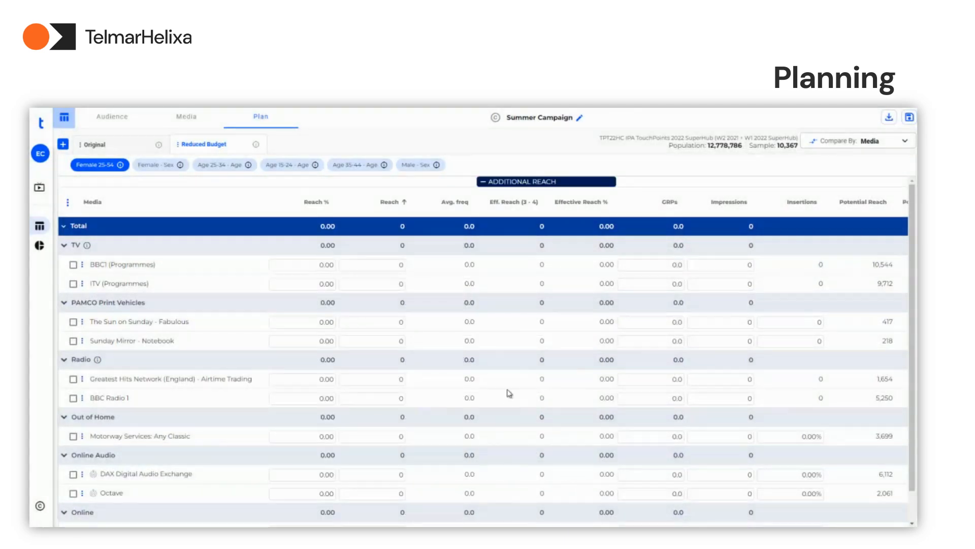
# Set the GRPs to 200 for BBC1 (Programmes) and 150 for ITV (Programmes) in the Reduced Budget plan
pyautogui.doubleClick(671, 265)
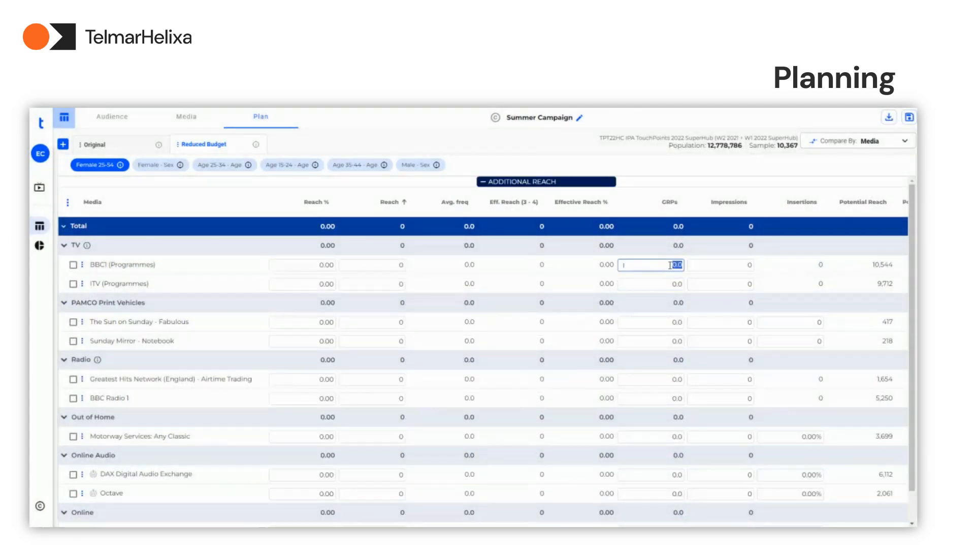
pyautogui.write('100')
pyautogui.doubleClick(676, 283)
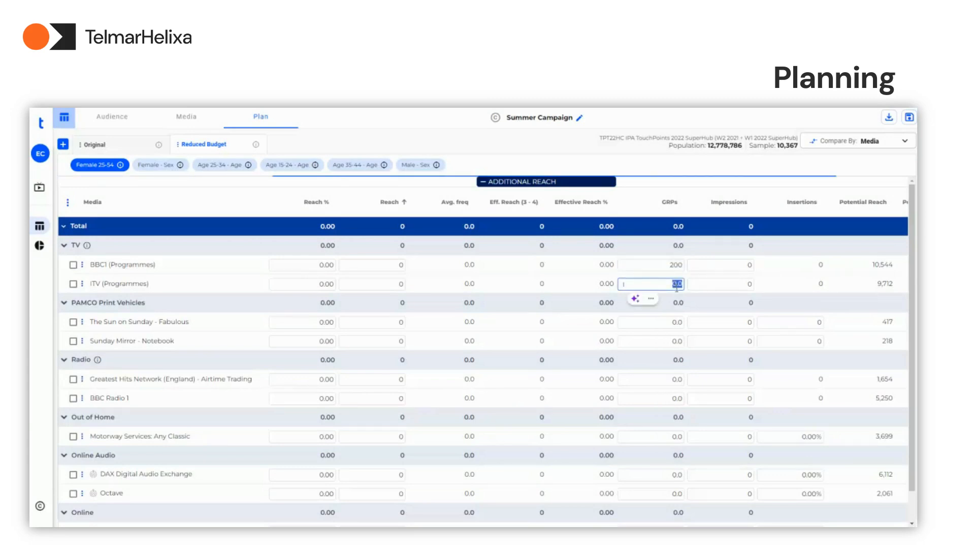
pyautogui.write('150')
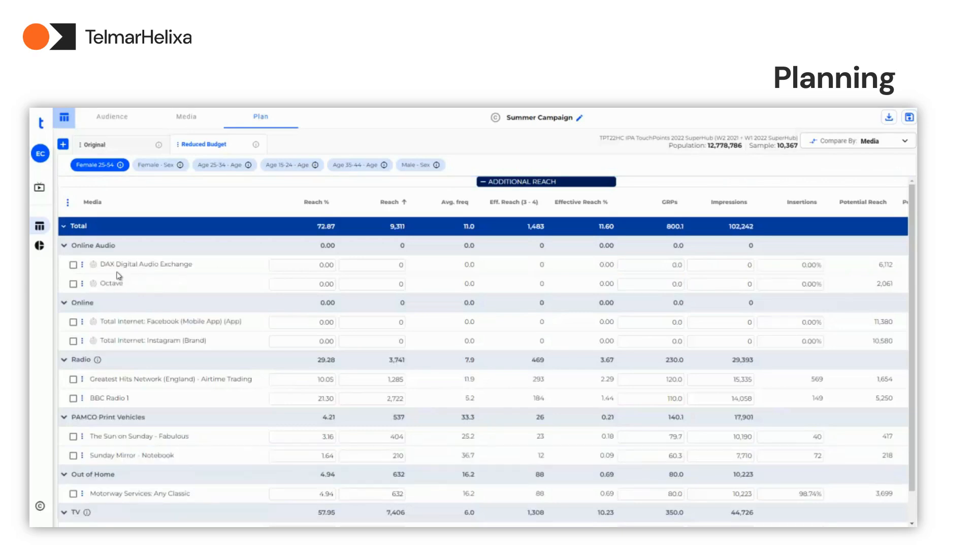
# Open the addressable audience settings for DAX Digital Audio Exchange and choose I Am Vegan - Dietary Preferences
pyautogui.moveTo(93, 285)
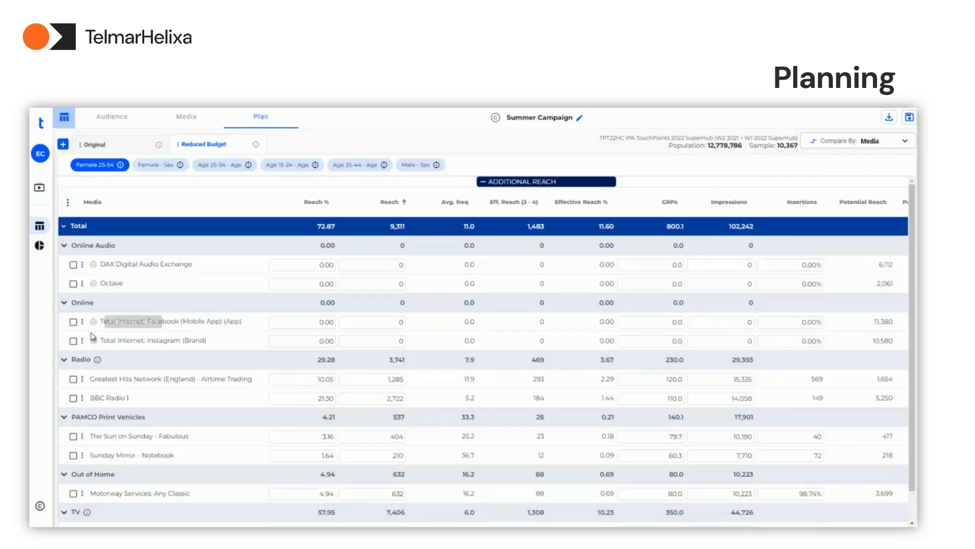
pyautogui.moveTo(92, 344)
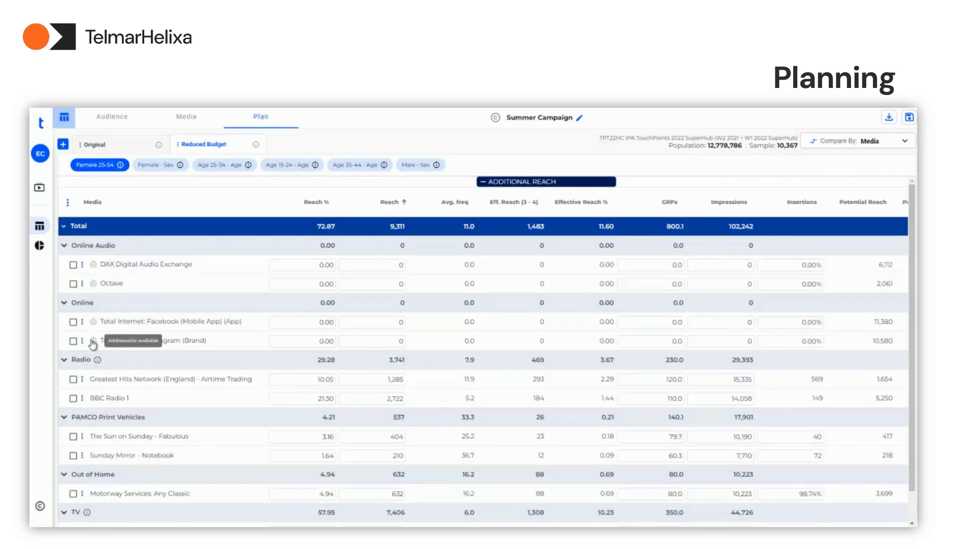
pyautogui.click(94, 267)
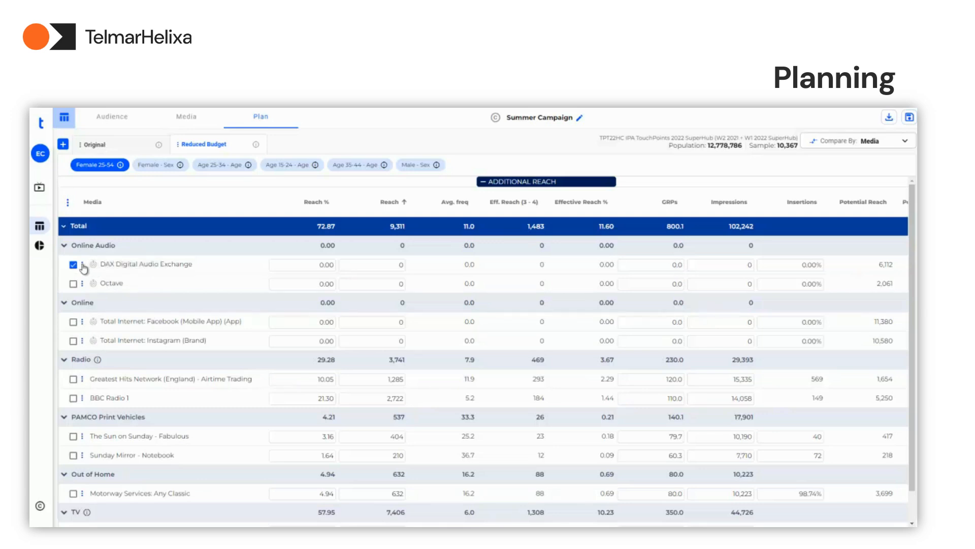
pyautogui.click(82, 264)
pyautogui.click(89, 288)
pyautogui.click(393, 355)
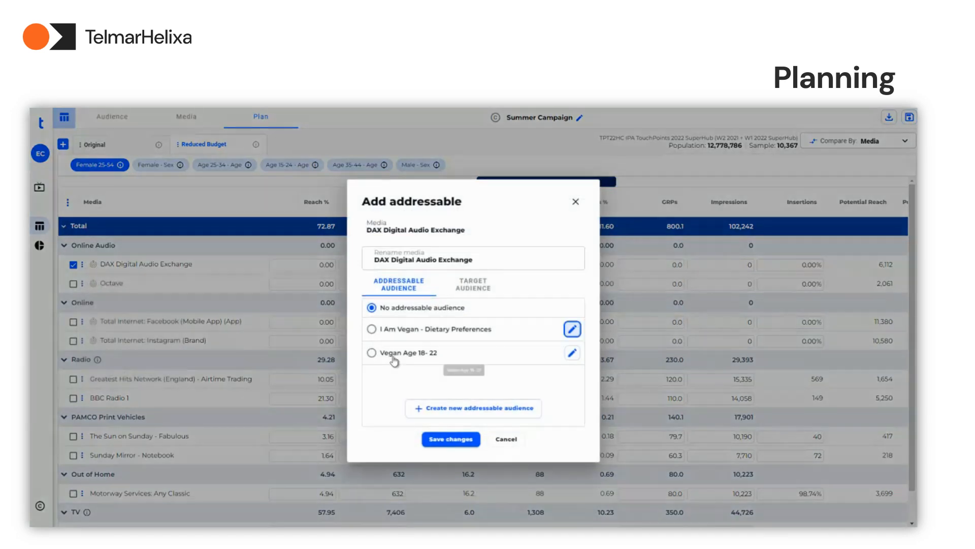
pyautogui.click(400, 331)
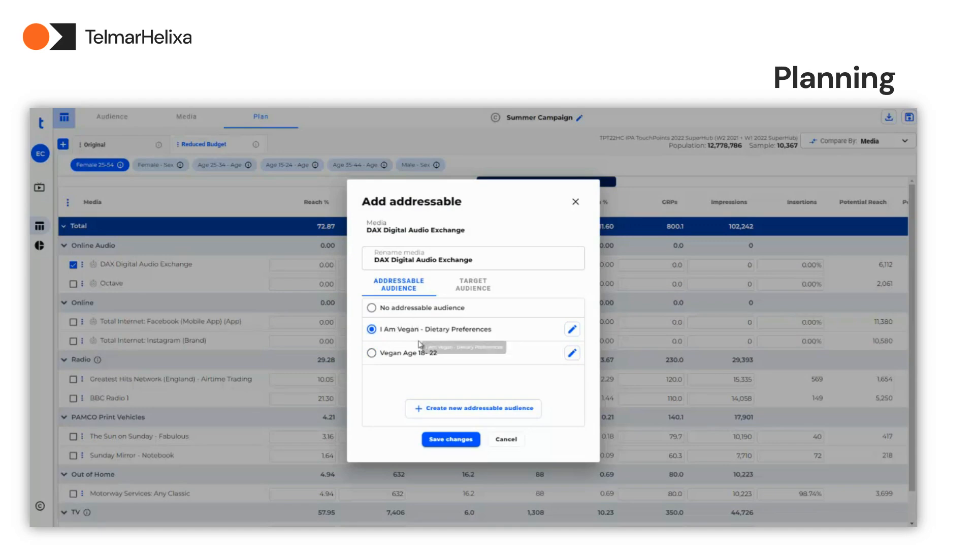
# Create and apply the new addressable audience "Vegan Social Grade A , B", combining I Am Vegan with Social Grade A, B or C1
pyautogui.click(442, 410)
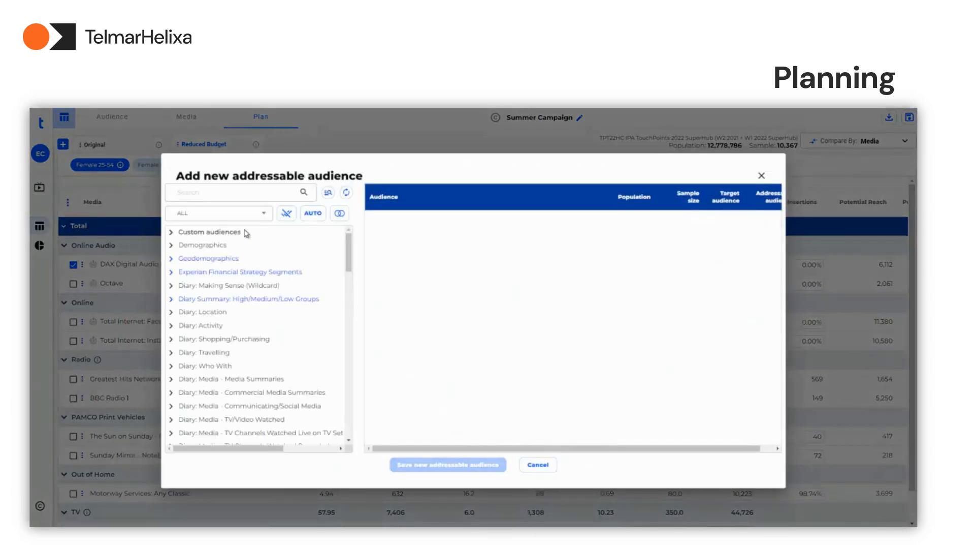
pyautogui.click(208, 189)
pyautogui.write('vegan')
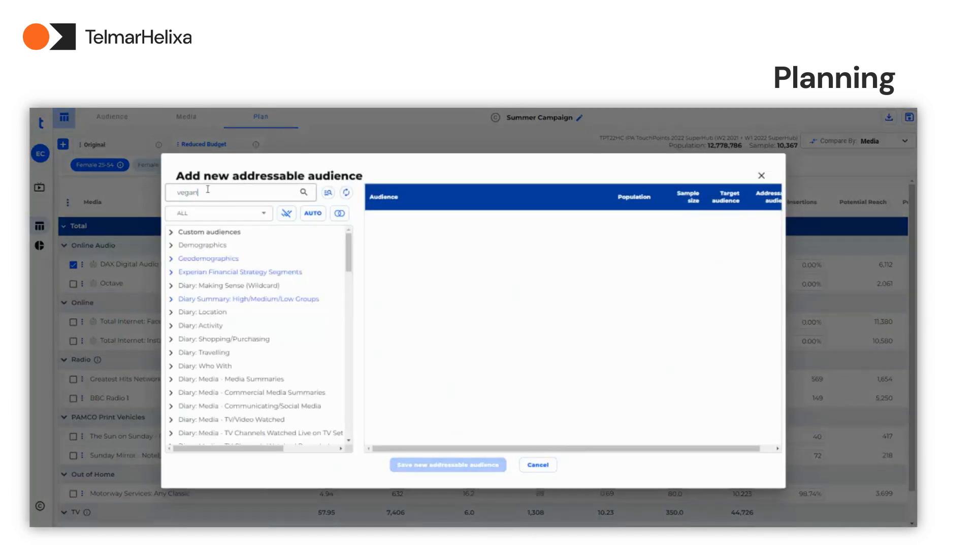
pyautogui.click(305, 195)
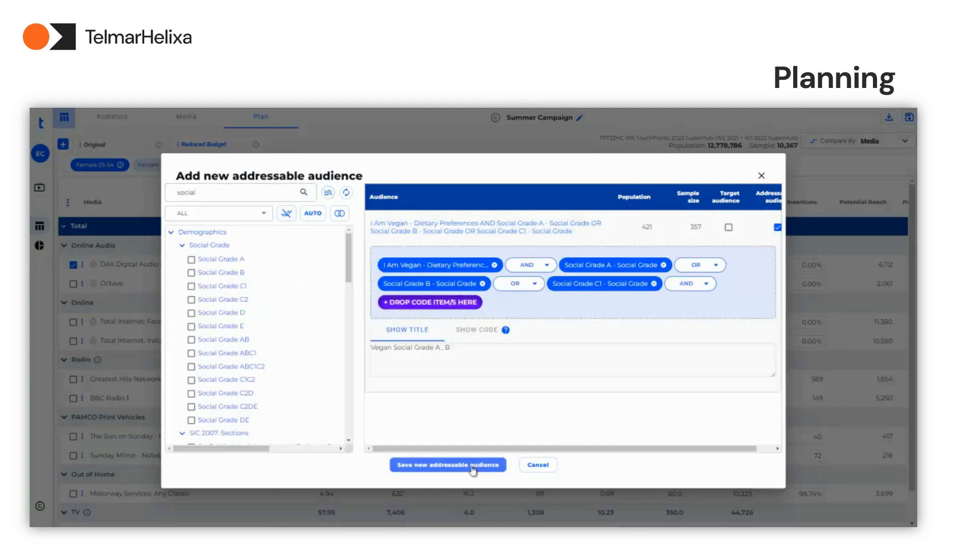
pyautogui.click(472, 465)
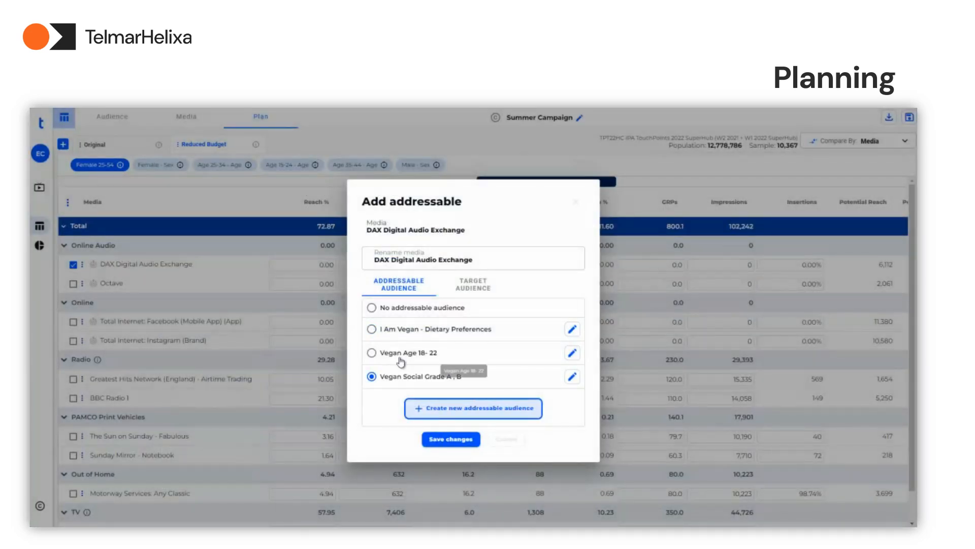
pyautogui.click(435, 440)
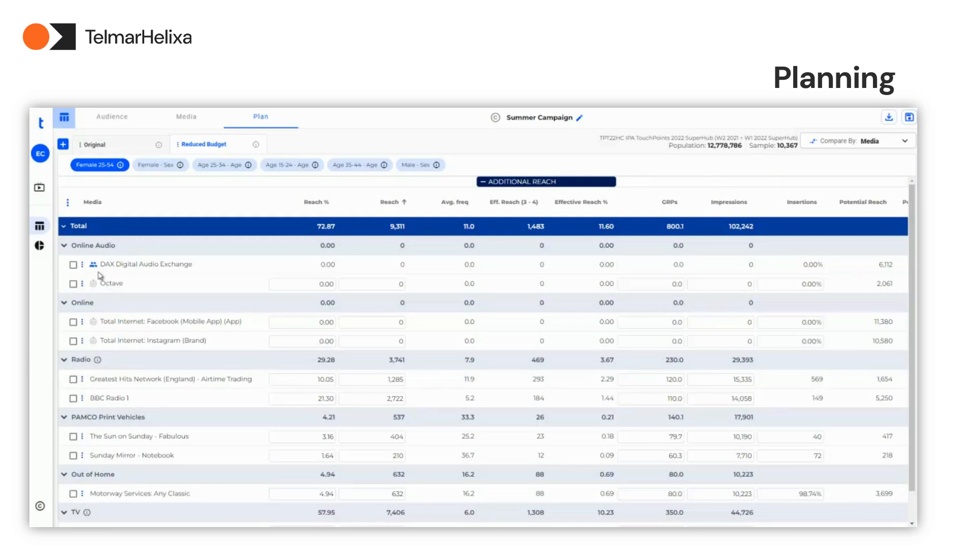
# Apply the addressable audience Vegan Age 18-22 to Octave and save the change
pyautogui.moveTo(93, 269)
pyautogui.click(93, 286)
pyautogui.click(92, 286)
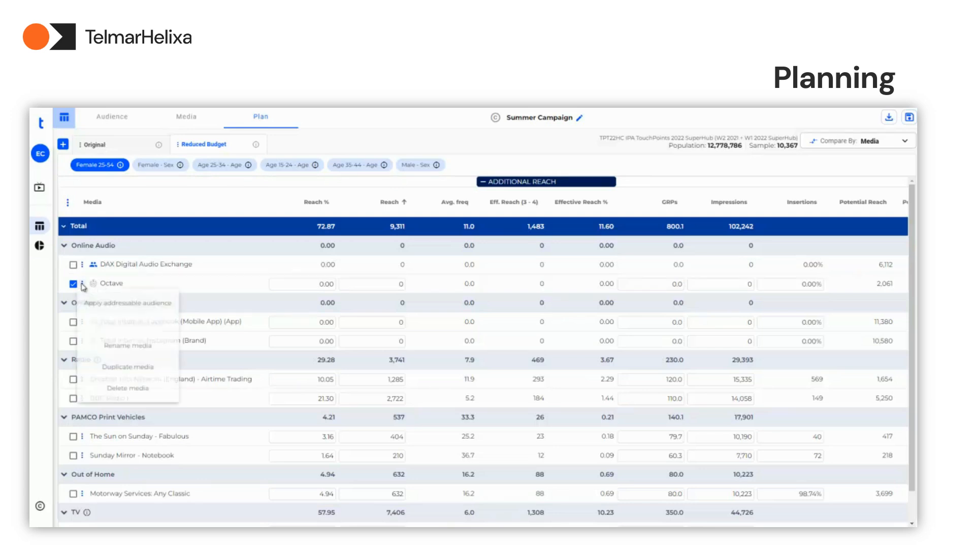
pyautogui.click(101, 303)
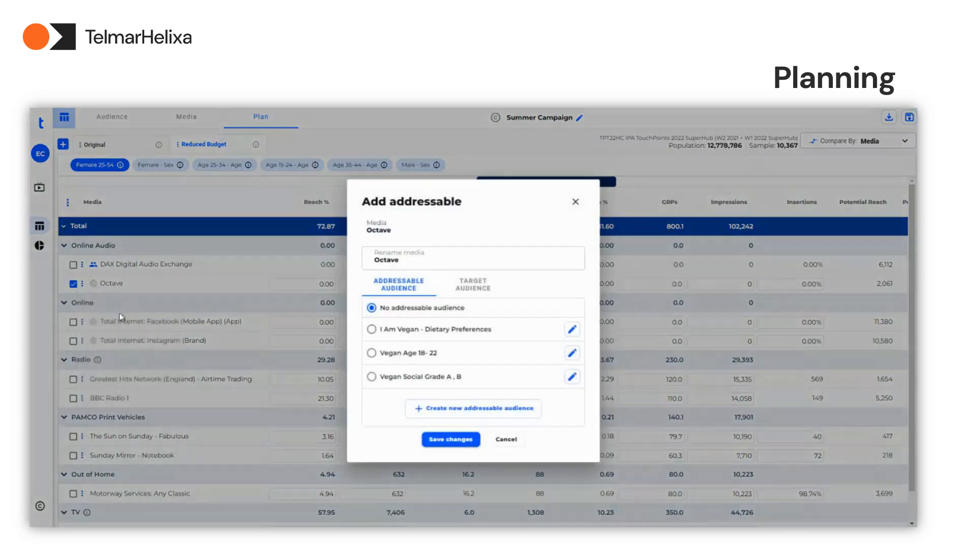
pyautogui.click(372, 353)
pyautogui.click(444, 440)
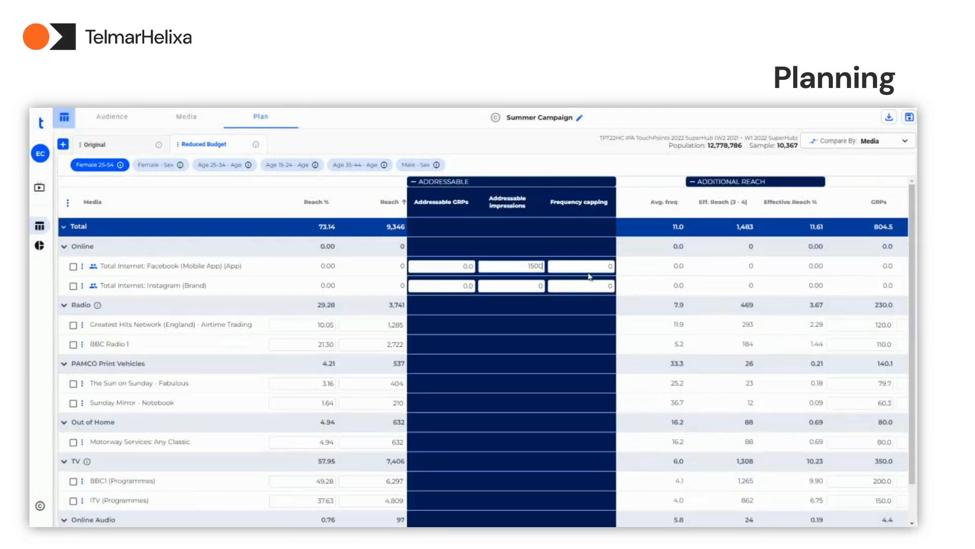
# Set addressable impressions to 1500 with frequency capping 3 for Facebook, and to 1800 with frequency capping 4 for Instagram
pyautogui.click(607, 269)
pyautogui.write('3')
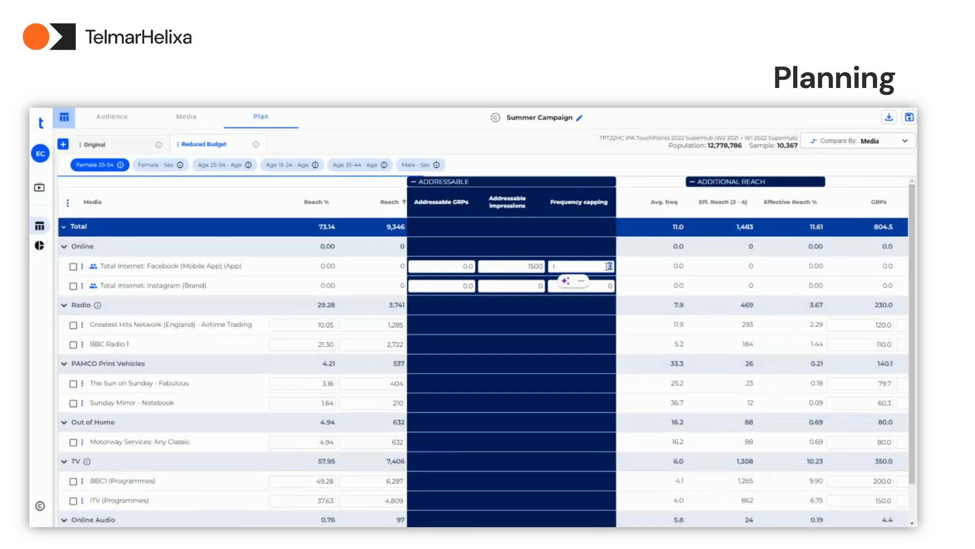
pyautogui.click(542, 287)
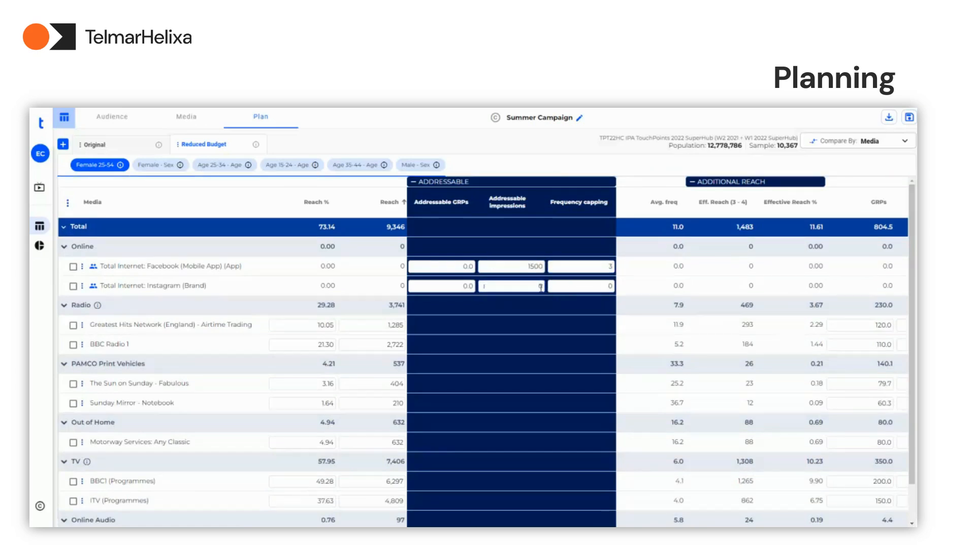
pyautogui.write('1800')
pyautogui.press('Tab')
pyautogui.write('4')
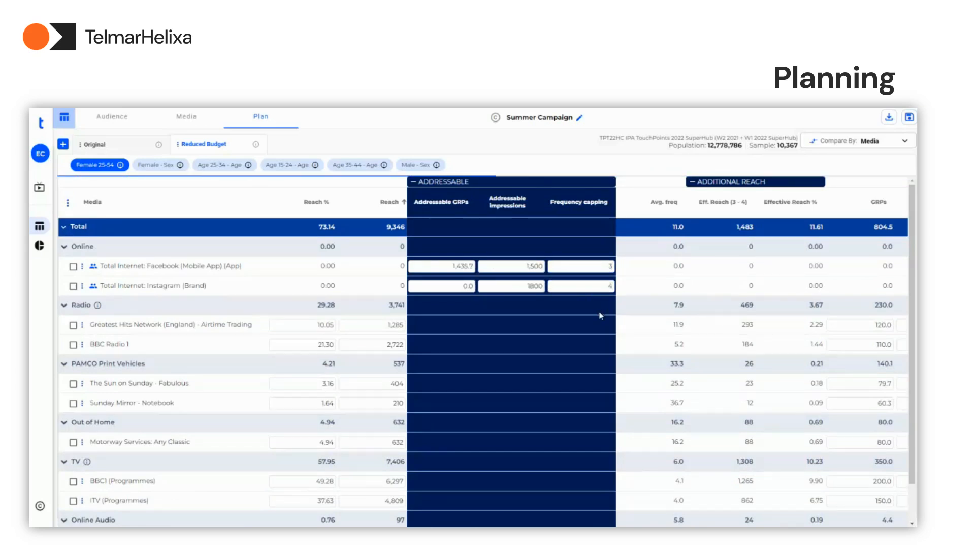
# Save Greatest Hits Network (England), BBC Radio 1, BBC1 (Programmes) and ITV (Programmes) as a new media group named "Main channels"
pyautogui.click(73, 264)
pyautogui.click(74, 284)
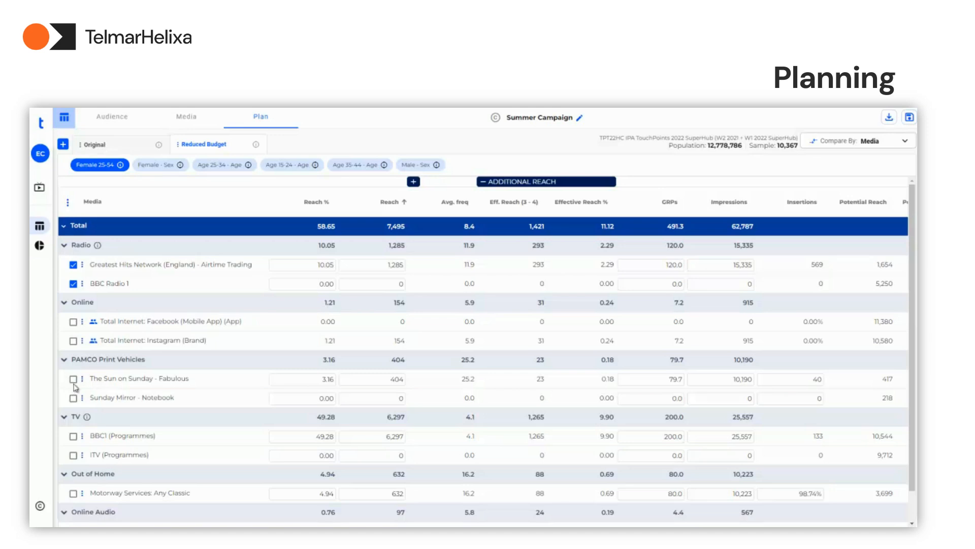
pyautogui.click(73, 436)
pyautogui.click(73, 456)
pyautogui.click(68, 203)
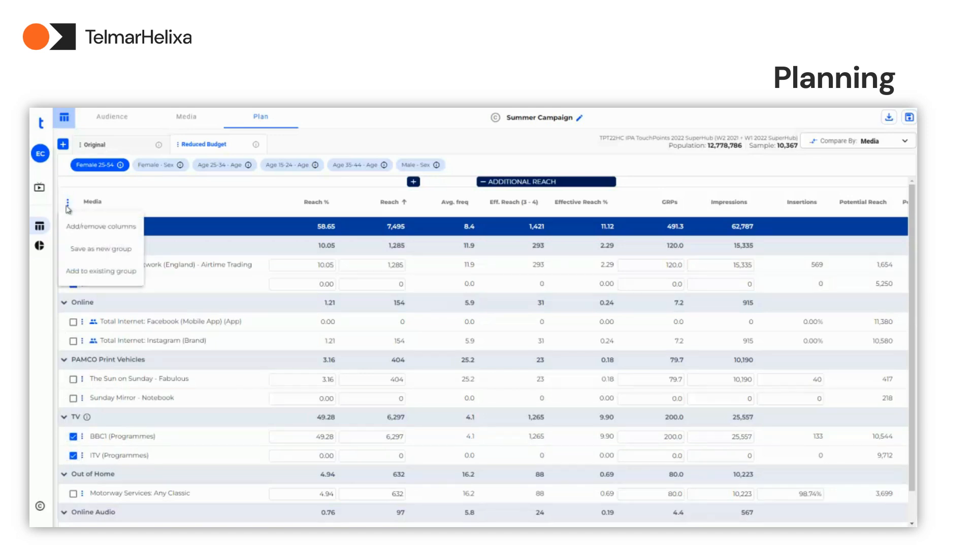
pyautogui.click(81, 249)
pyautogui.write('Main channels')
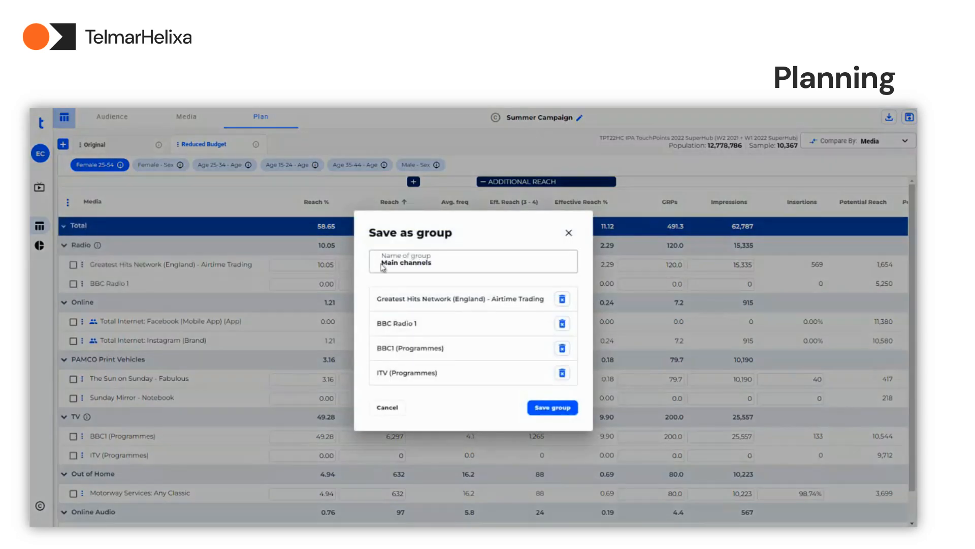
pyautogui.click(553, 407)
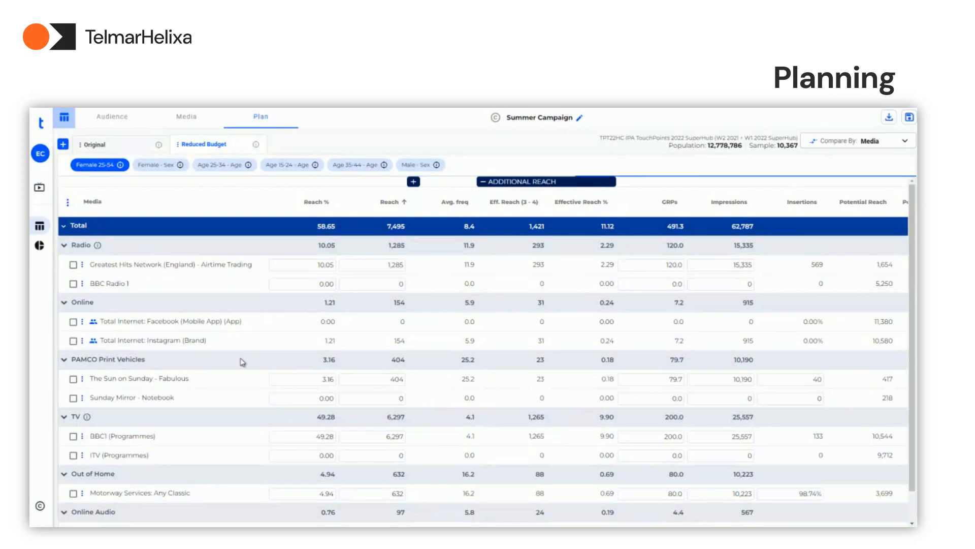
# Save the Summer Campaign and open its charts
pyautogui.click(908, 120)
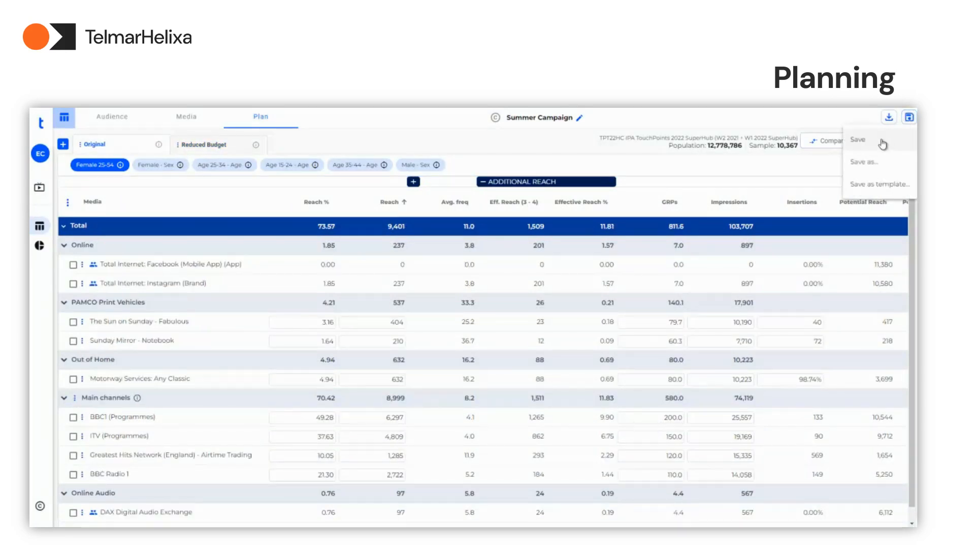
pyautogui.click(880, 145)
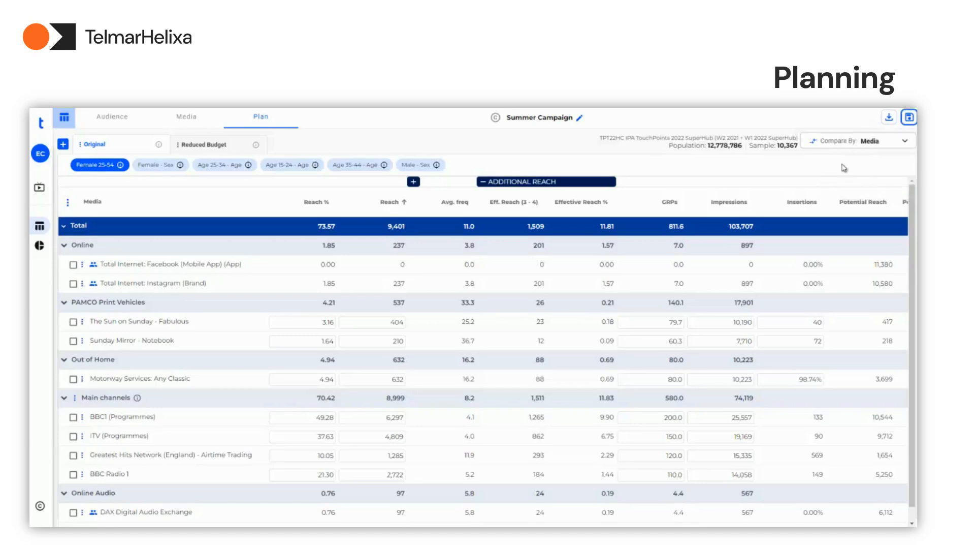
pyautogui.click(905, 144)
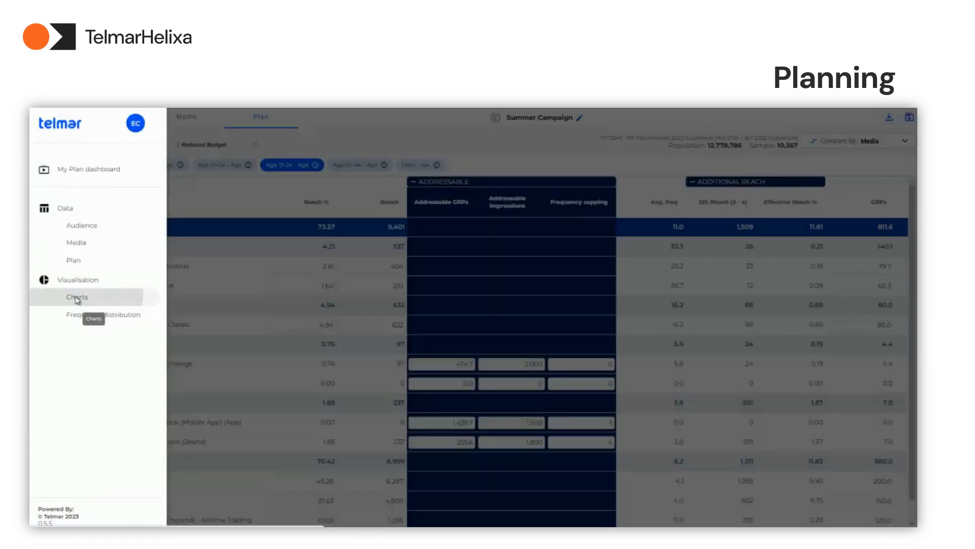
pyautogui.click(77, 298)
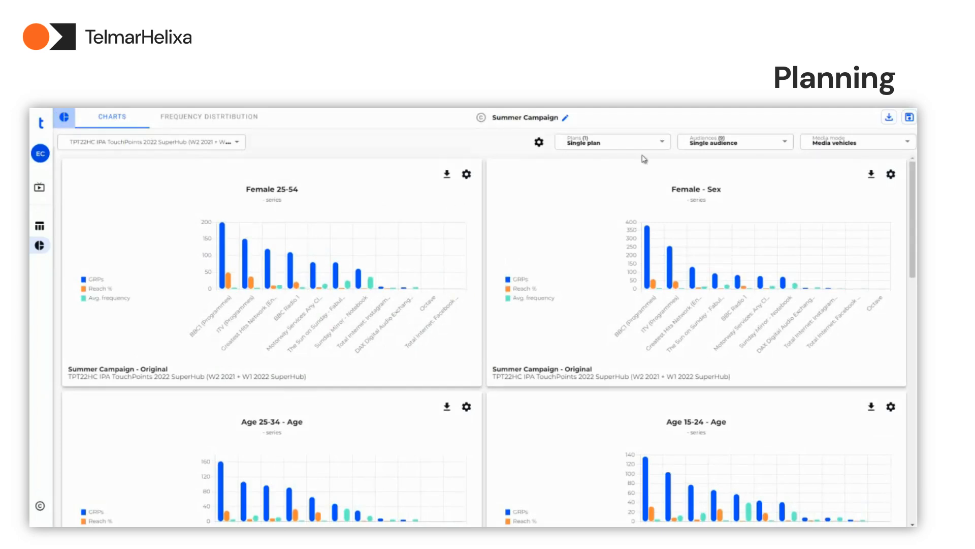
# Show the Reduced Budget plan in the charts and turn off Single plan to include the Original plan as well
pyautogui.click(664, 144)
pyautogui.click(633, 165)
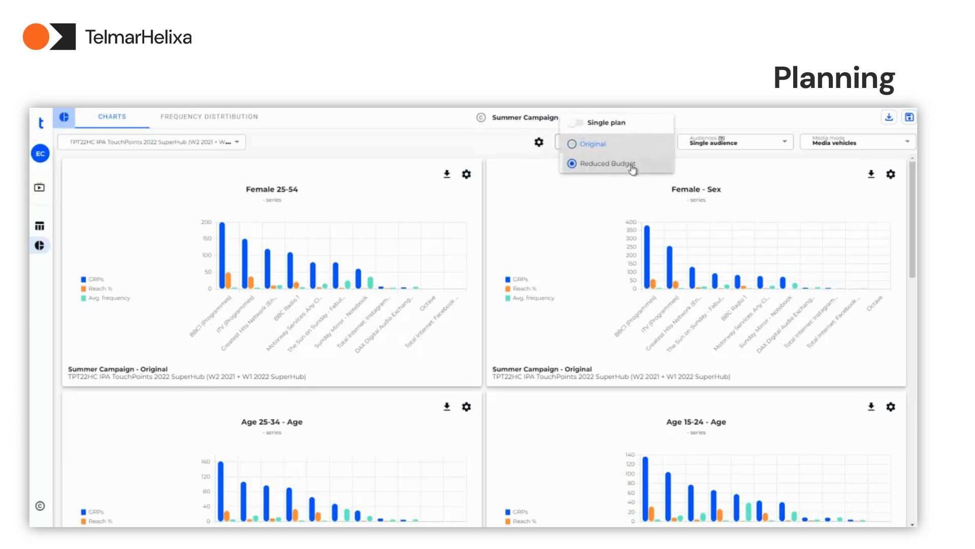
pyautogui.click(623, 185)
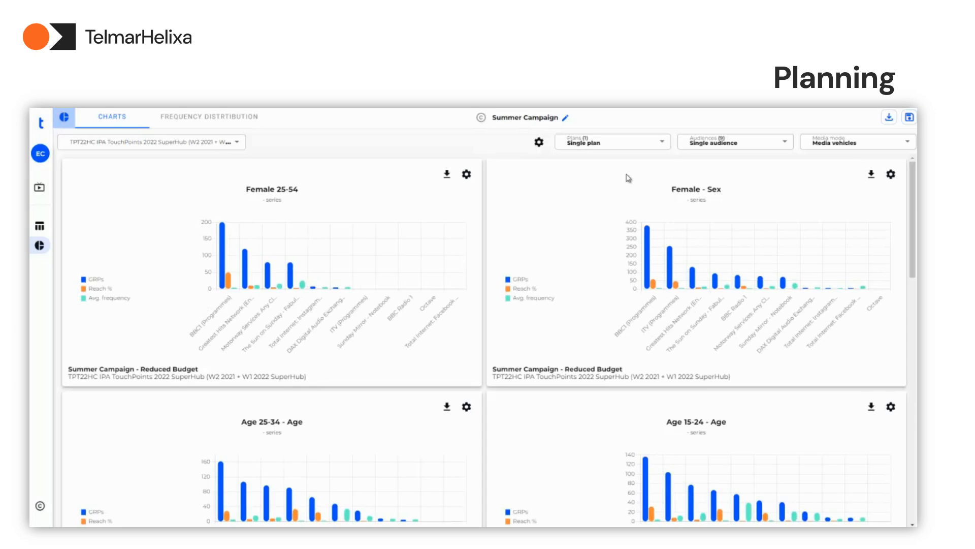
pyautogui.click(658, 146)
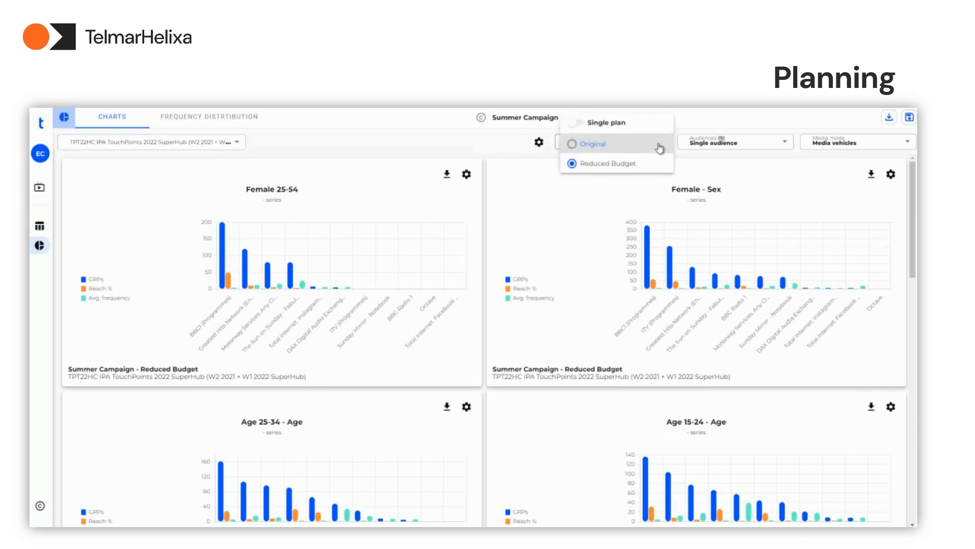
pyautogui.click(585, 130)
pyautogui.click(577, 209)
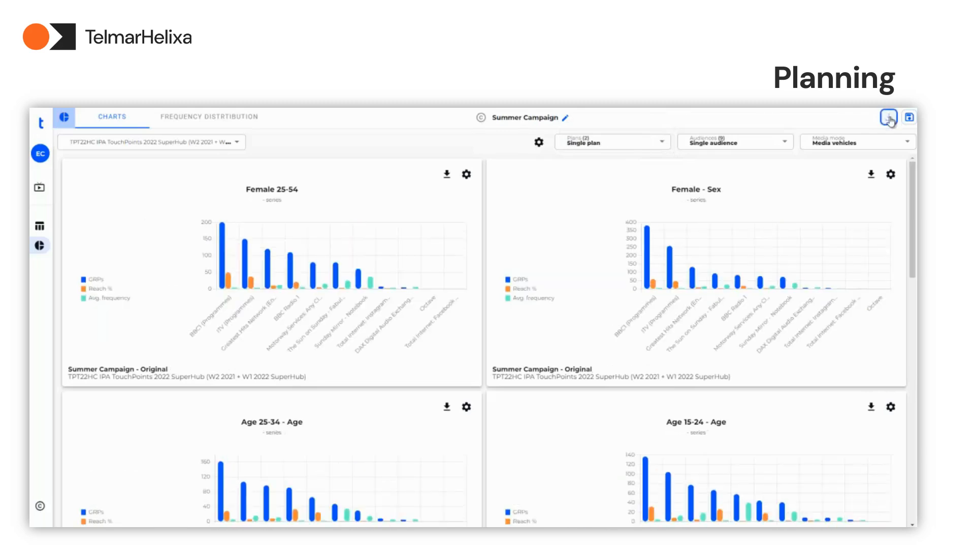
# Check the charts' download options and the settings of the Female 25-54 chart, leaving the chart as it is
pyautogui.click(889, 117)
pyautogui.click(466, 174)
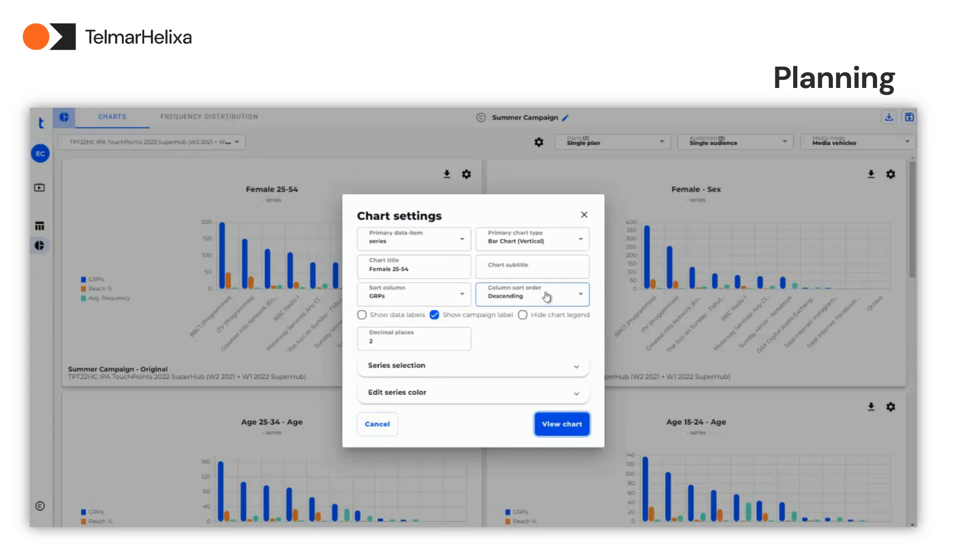
pyautogui.click(382, 429)
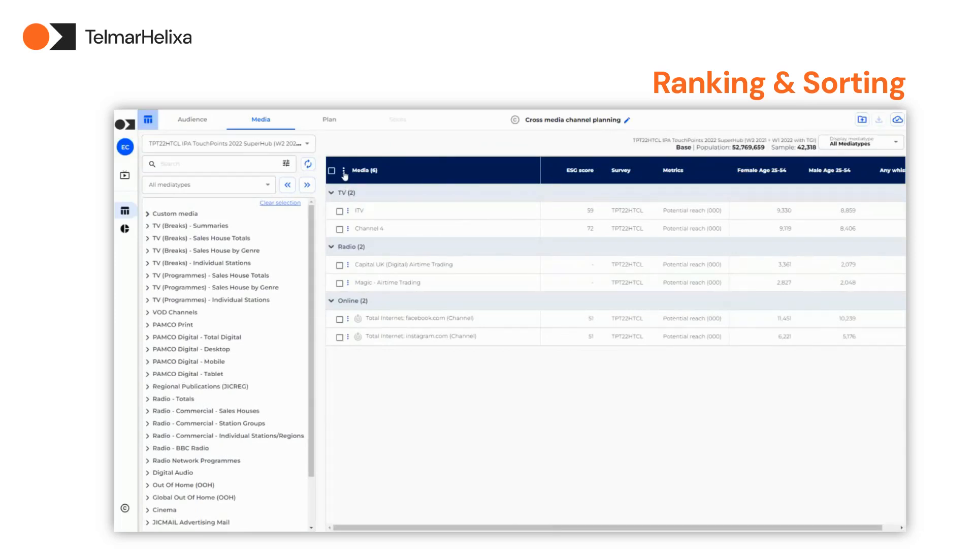
# Add Composition Index to the audience metrics of the cross media channel planning table and move it to first place
pyautogui.click(344, 171)
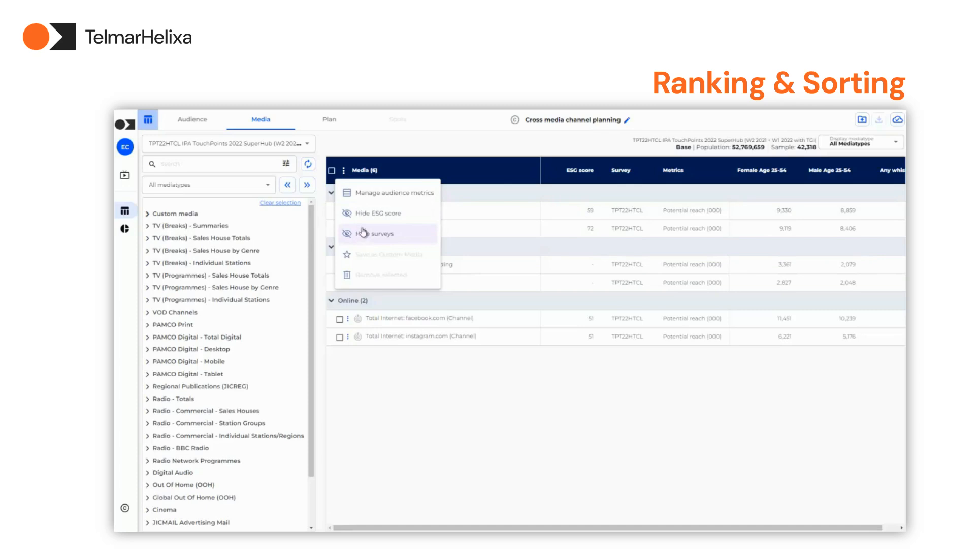
pyautogui.click(364, 195)
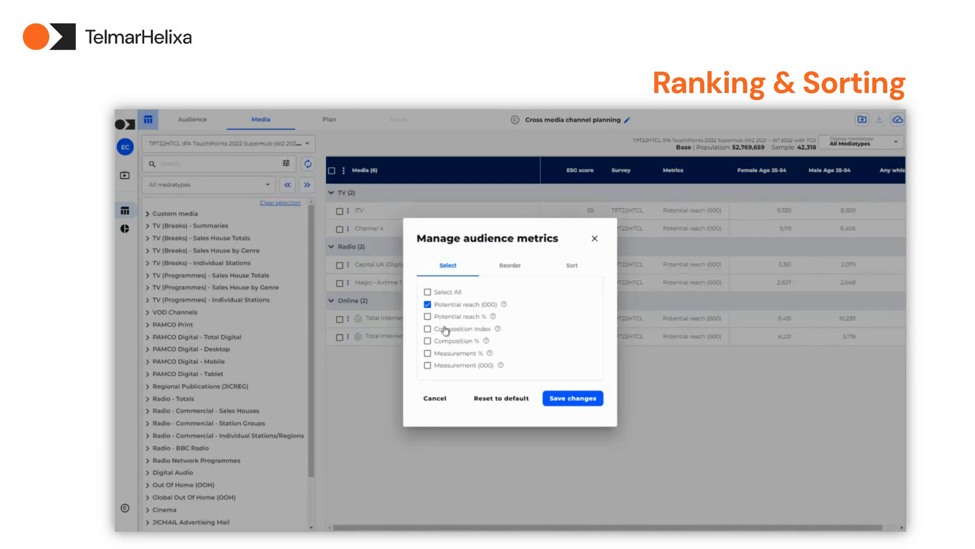
pyautogui.click(428, 328)
pyautogui.click(516, 273)
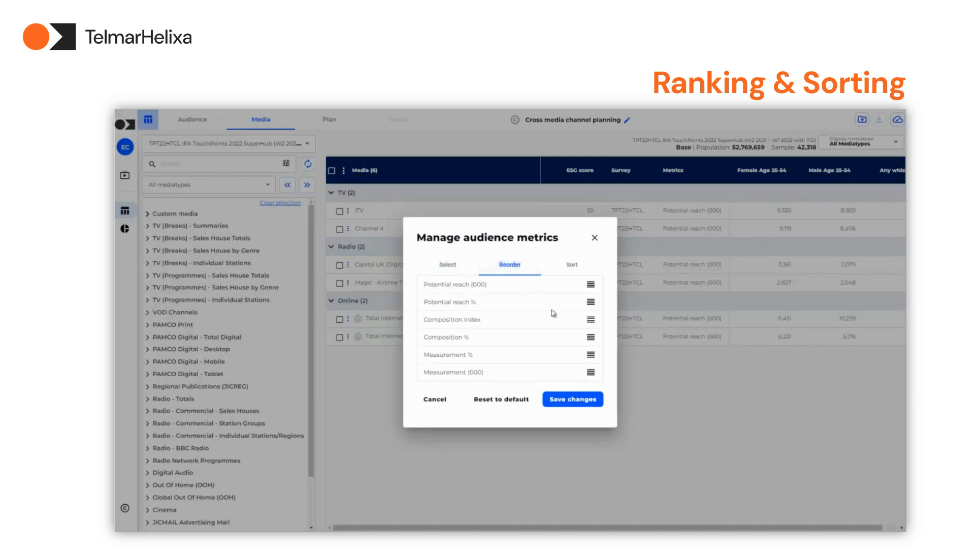
pyautogui.moveTo(588, 321); pyautogui.dragTo(589, 288)
# Sort the media by Composition Index for Female Age 25-54 with the order reversed, and save the metric changes
pyautogui.click(571, 265)
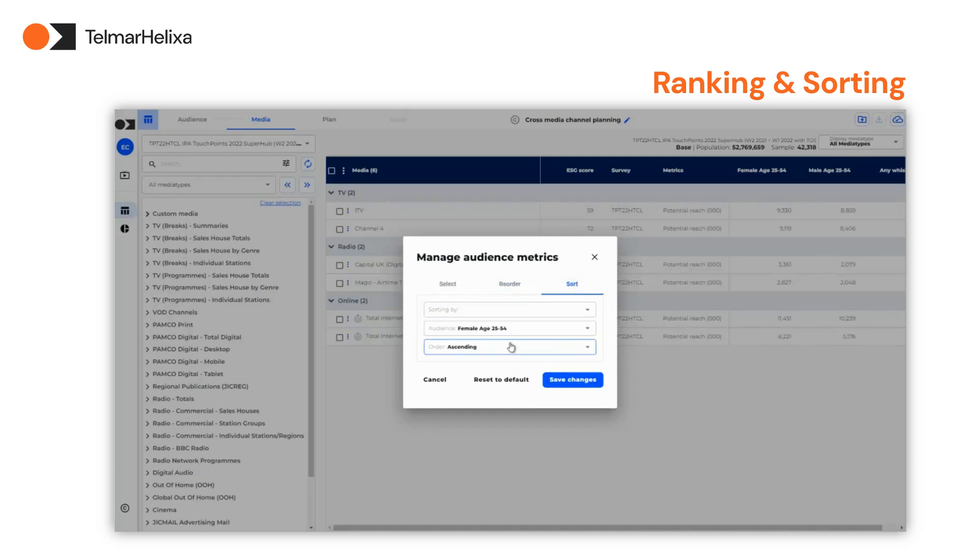
pyautogui.click(589, 310)
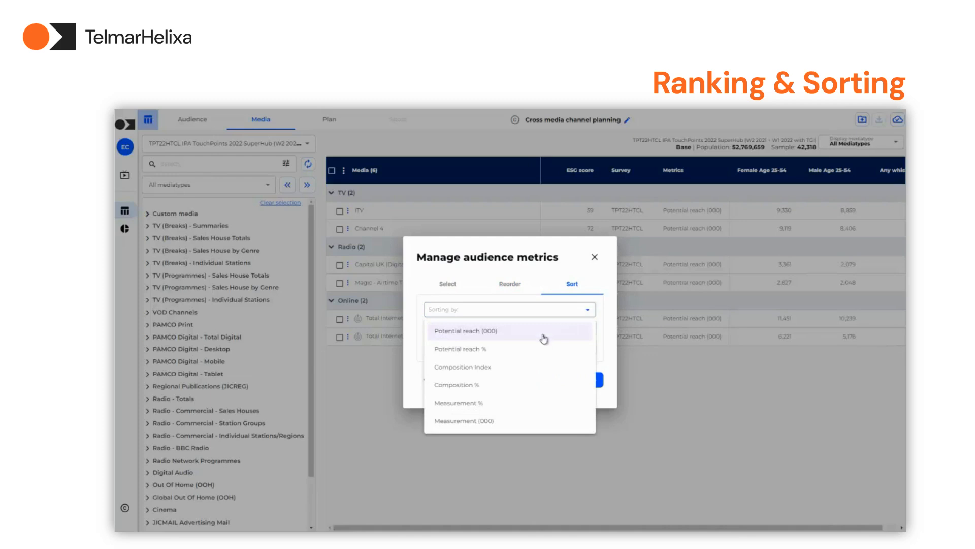
pyautogui.click(505, 369)
pyautogui.click(584, 347)
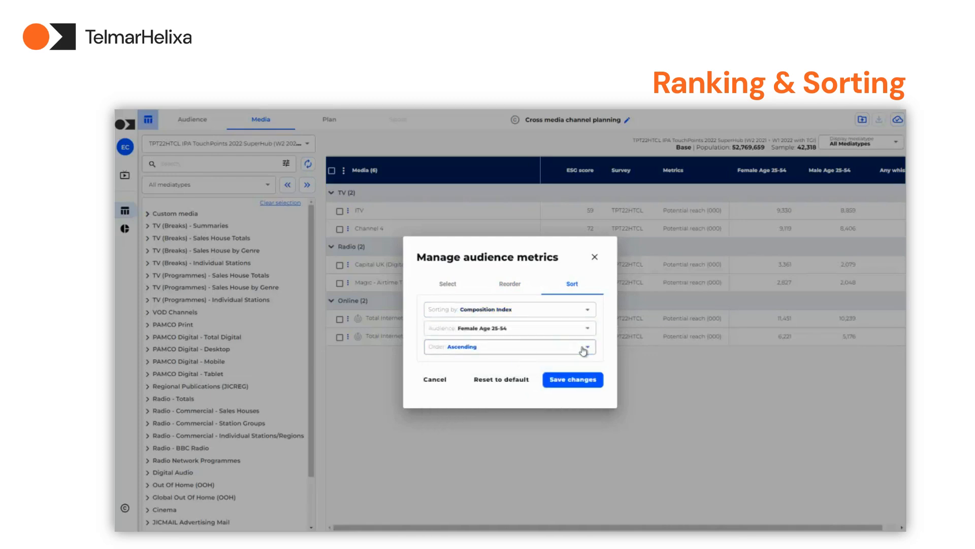
pyautogui.click(477, 390)
pyautogui.click(548, 385)
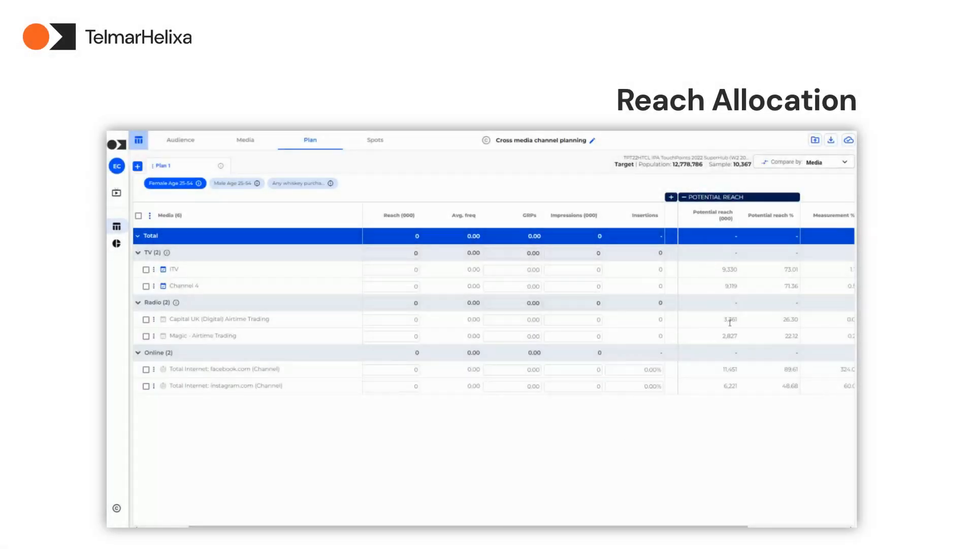
# View the plan's potential reach for the Male Age 25-54 audience and the whiskey purchaser audience
pyautogui.click(241, 184)
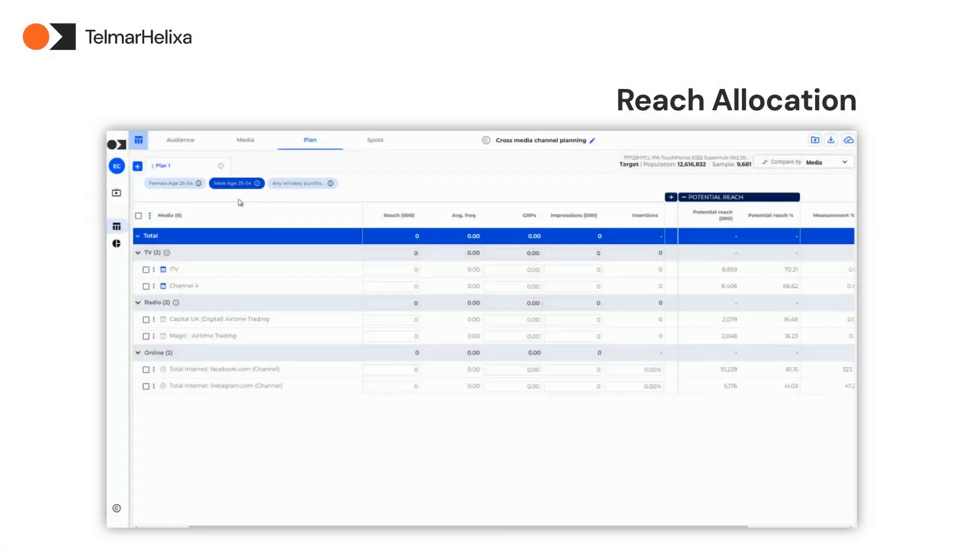
pyautogui.click(286, 184)
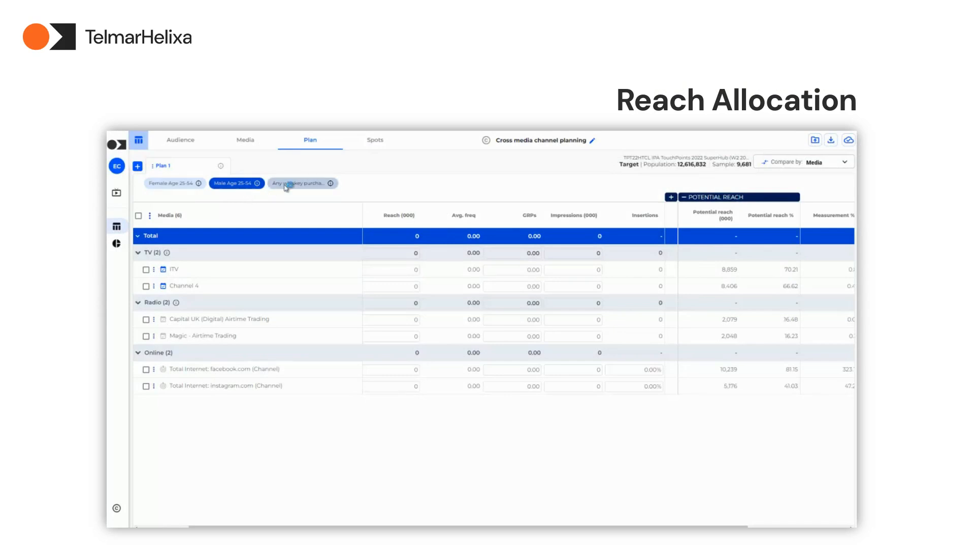